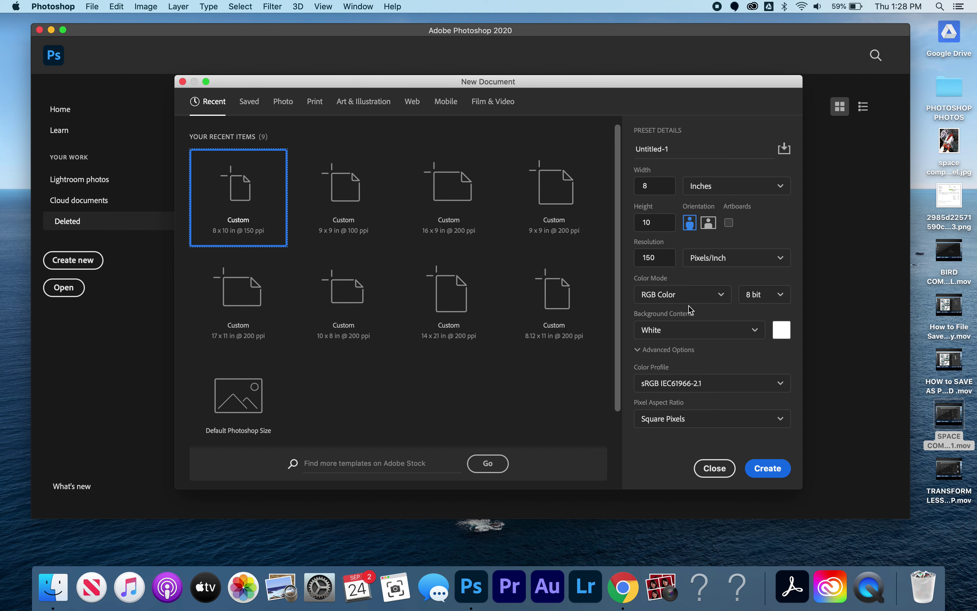
Create Untitled-1 at 8 × 10 inches and 150 ppi with a white background
left_click(770, 471)
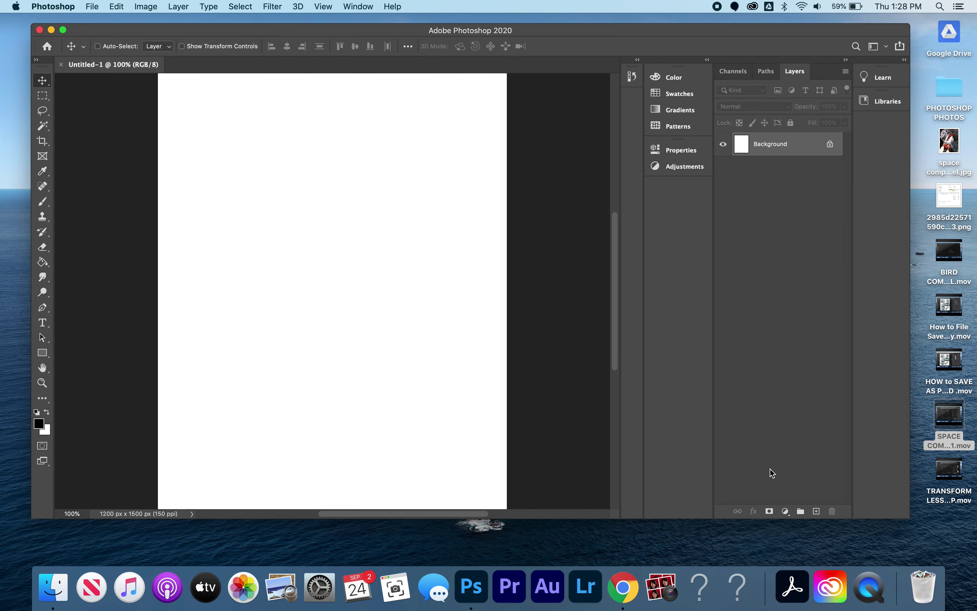
Open 1.greenfield.jpg from the cabincomposite folder
key("super+o")
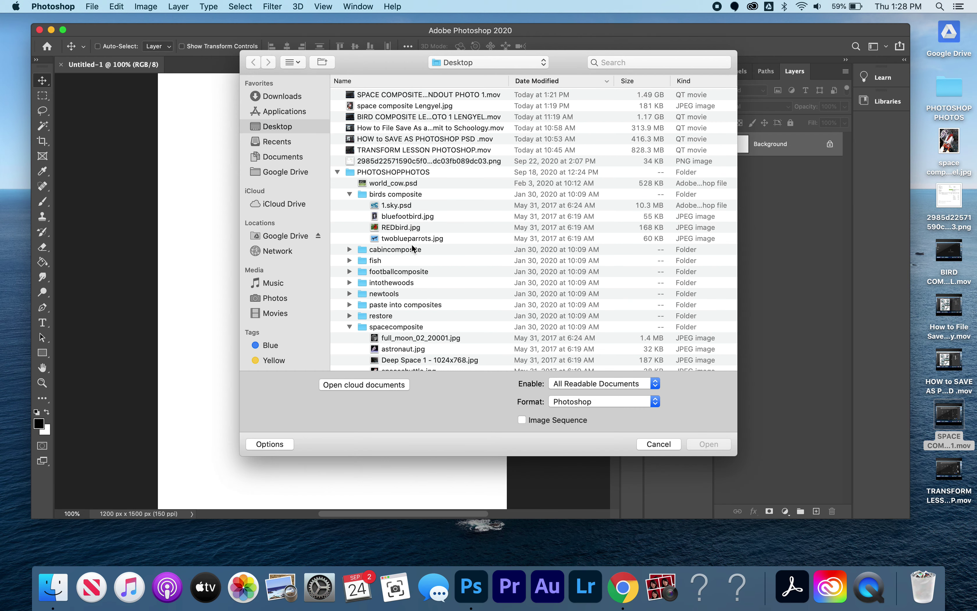
scroll(436, 284, "down", 3)
scroll(436, 285, "down", 4)
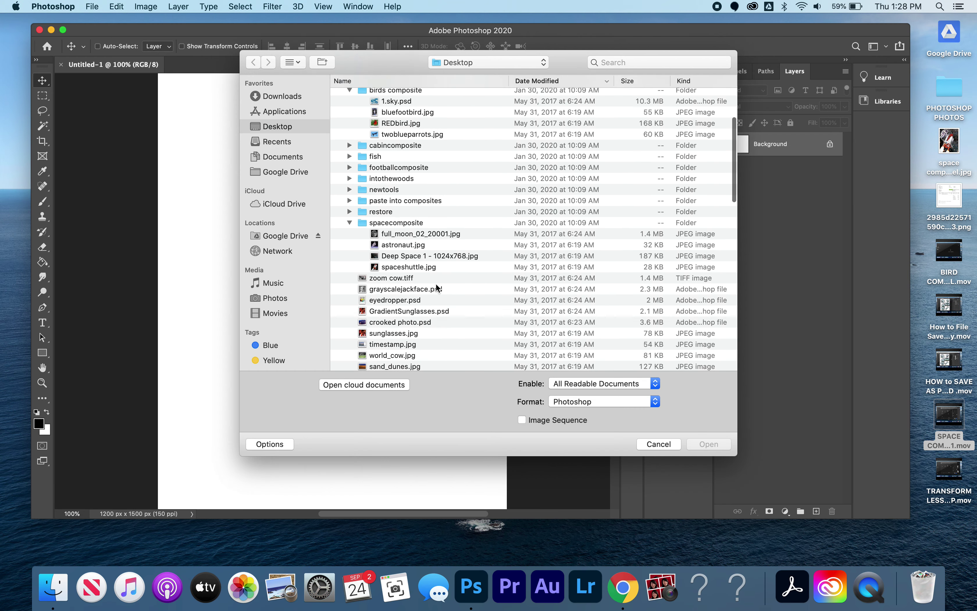
left_click(350, 145)
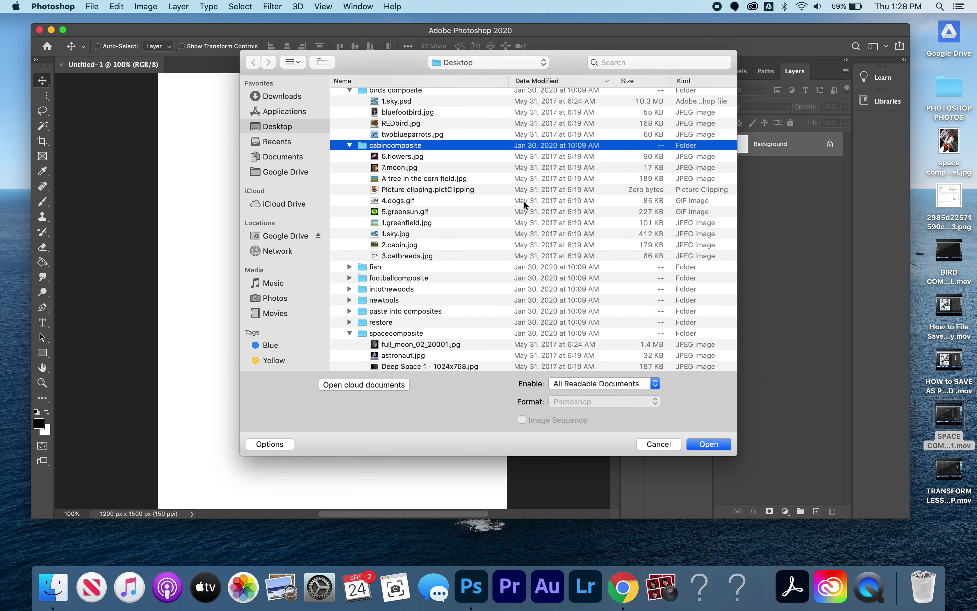
double_click(399, 222)
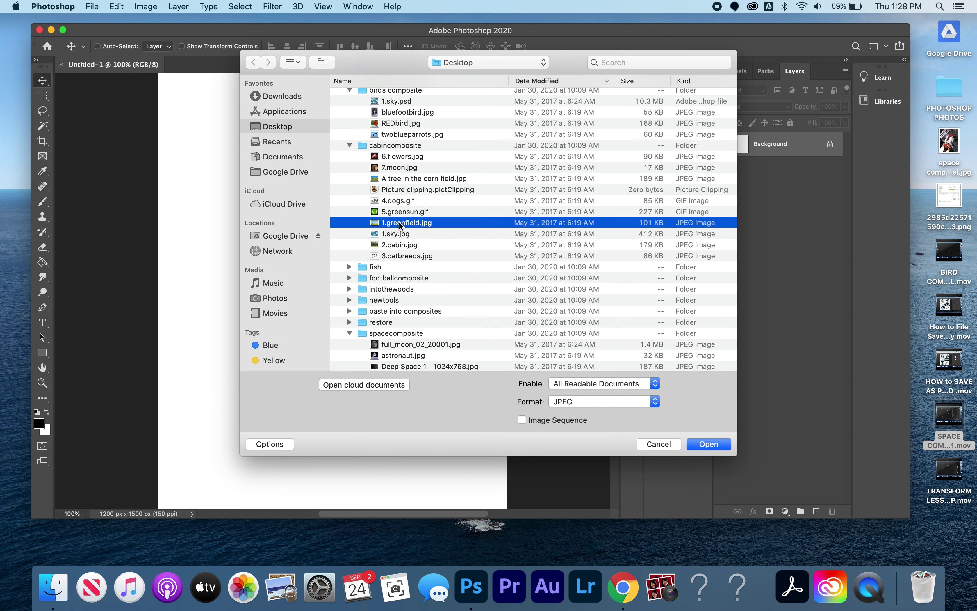
Copy the whole field photo, close it, and paste it into Untitled-1 as Layer 1
key("super")
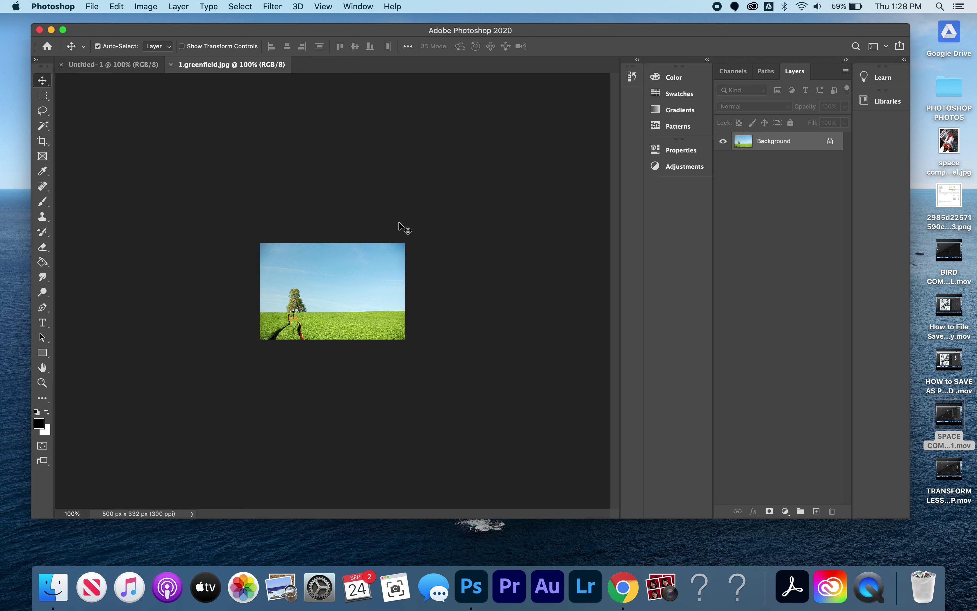
key("super+a")
key("super+c")
key("super+w")
key("super+v")
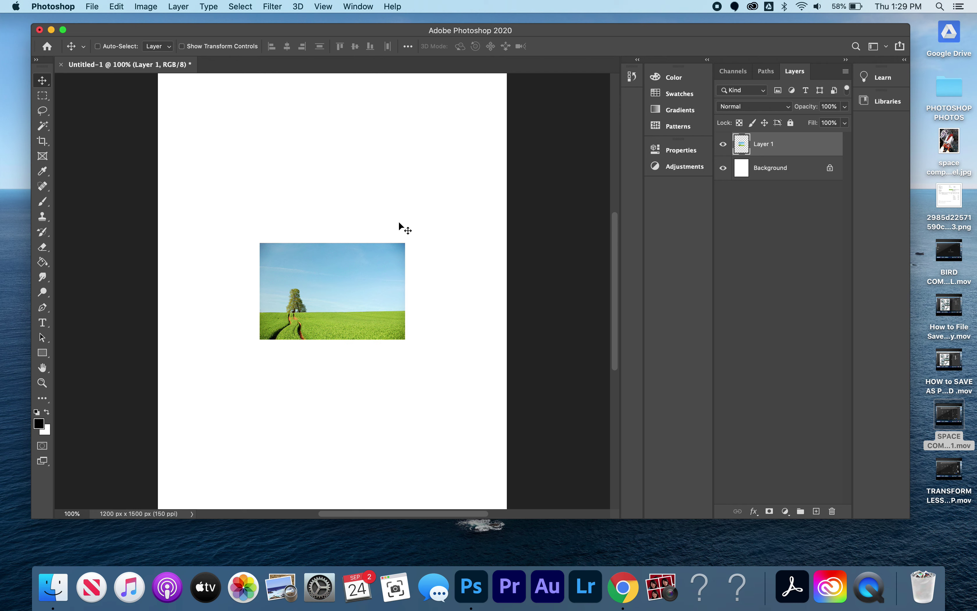
Scale the field photo layer to 250% width and commit the transform
key("super+t")
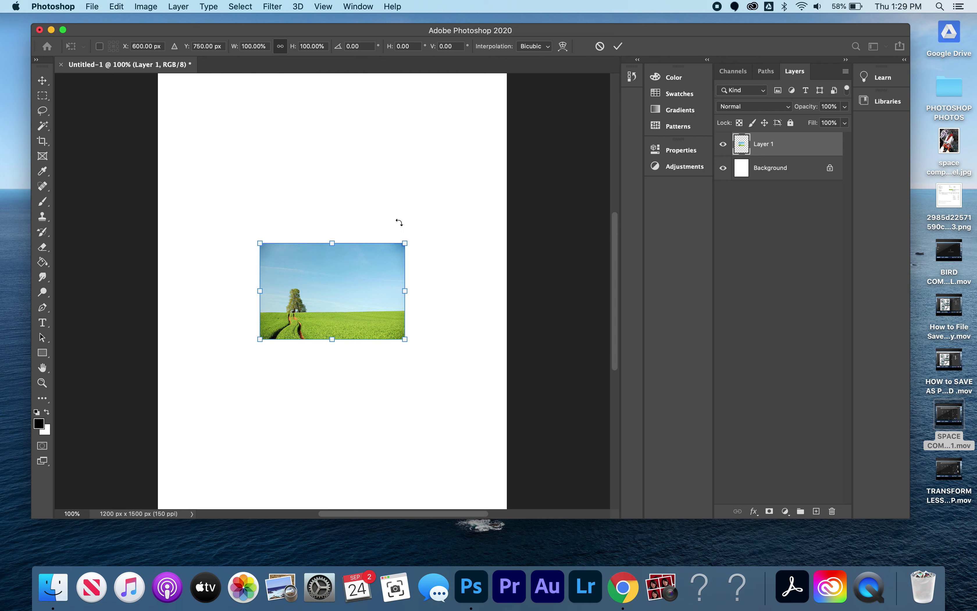
left_click(268, 48)
type("250")
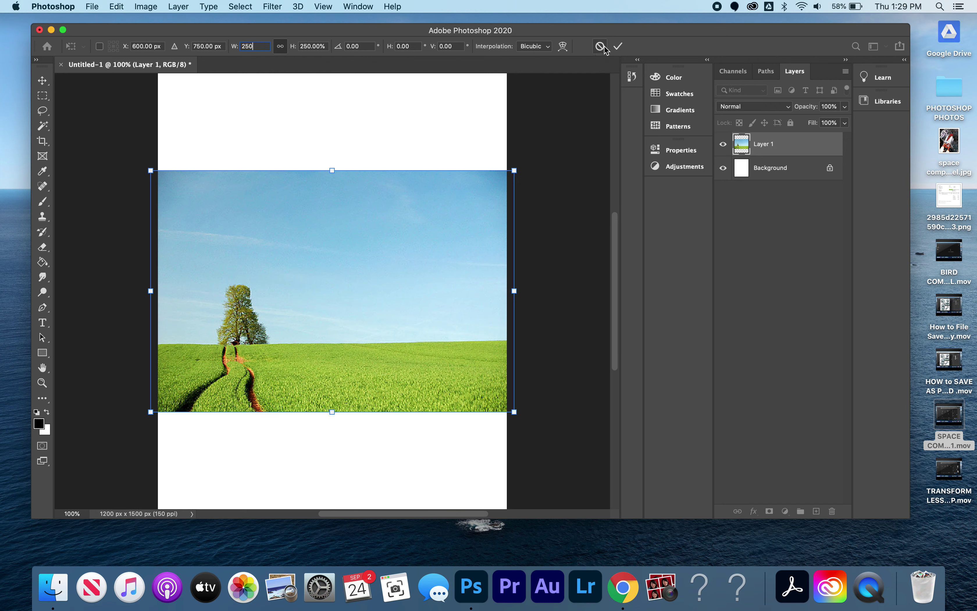
left_click(619, 47)
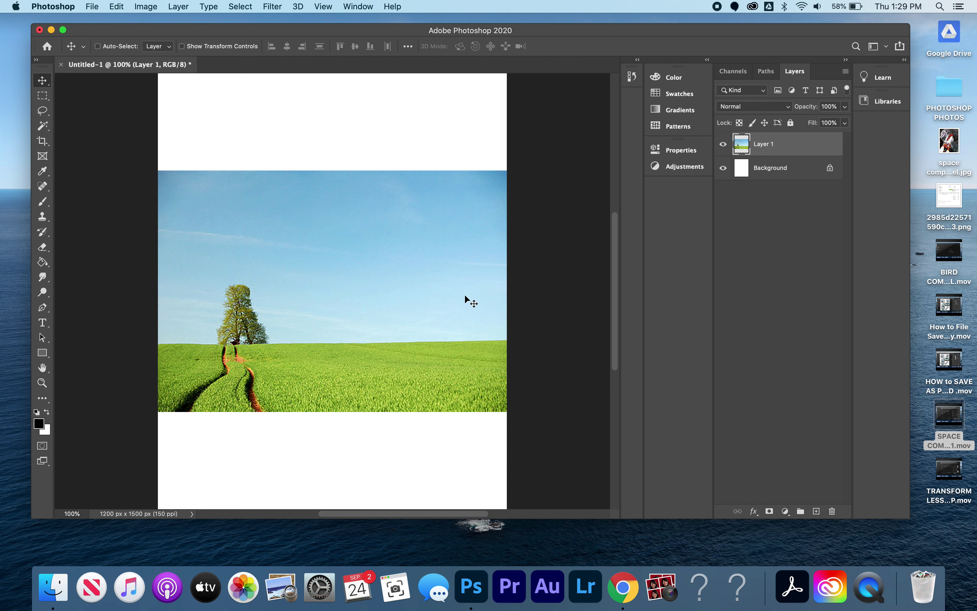
Open 6.flowers.jpg from the cabincomposite folder
key("super+o")
left_click(372, 94)
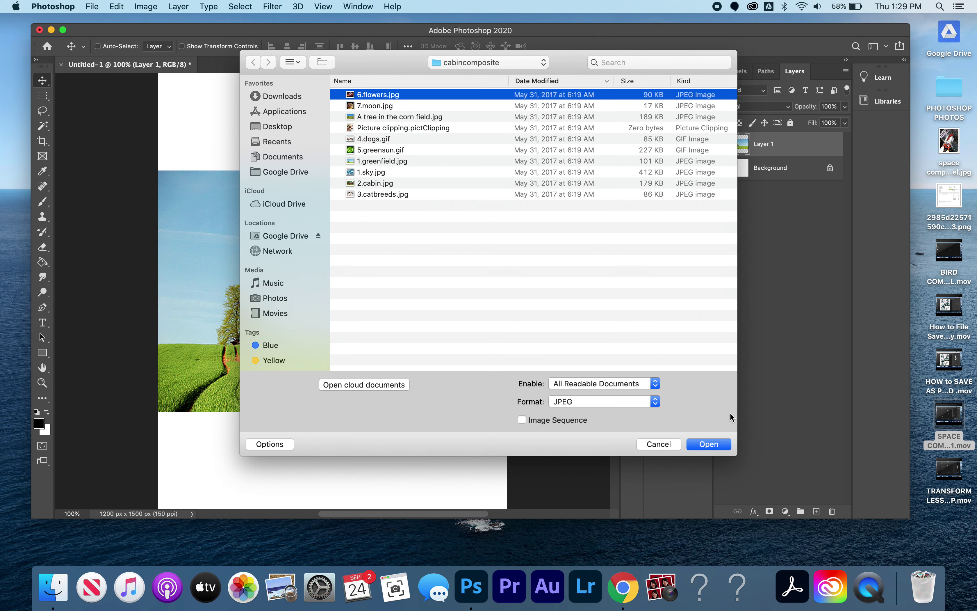
left_click(702, 445)
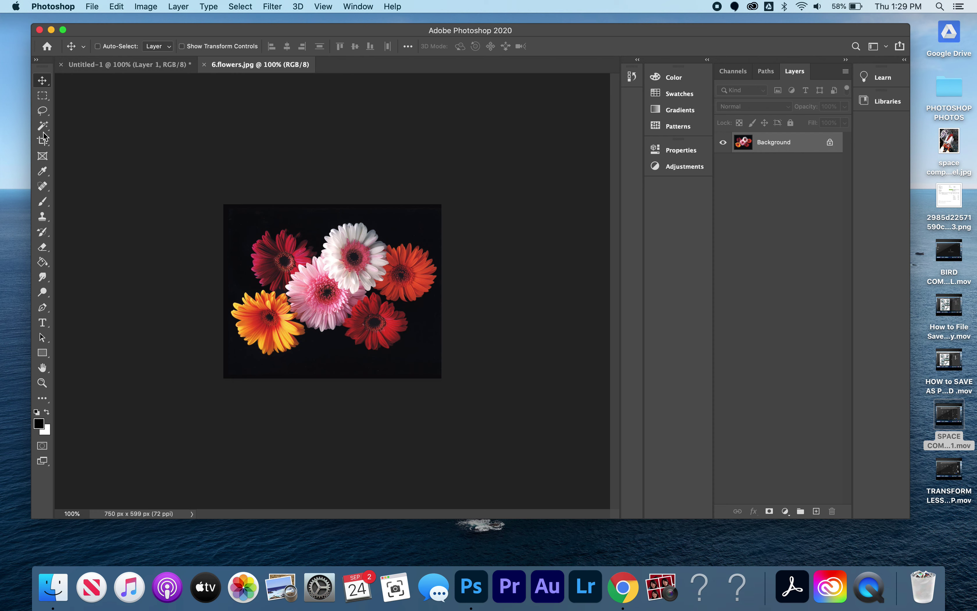
Copy a square marquee selection of the pink flower and paste it into the composite
left_click(44, 96)
right_click(44, 97)
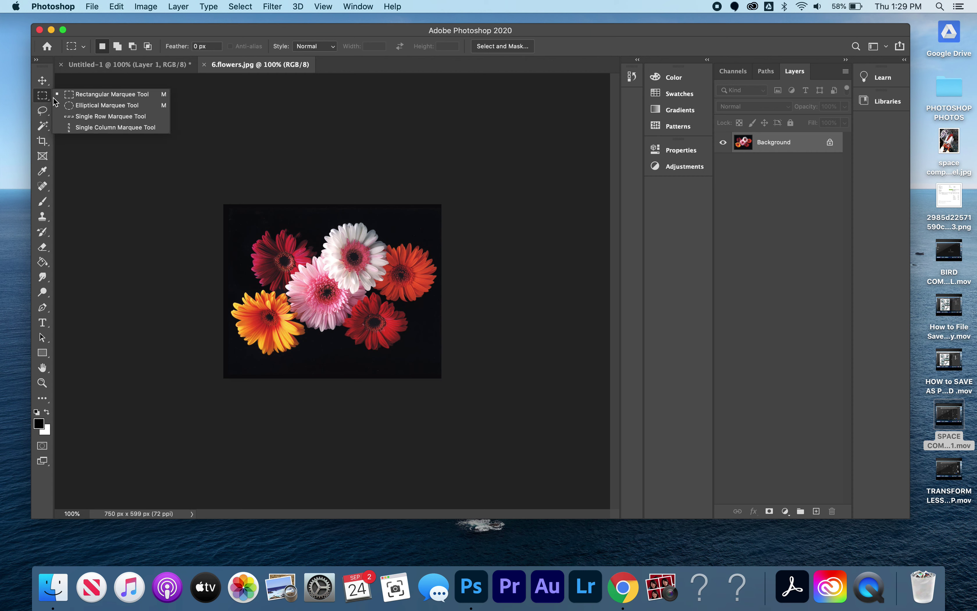
left_click(103, 95)
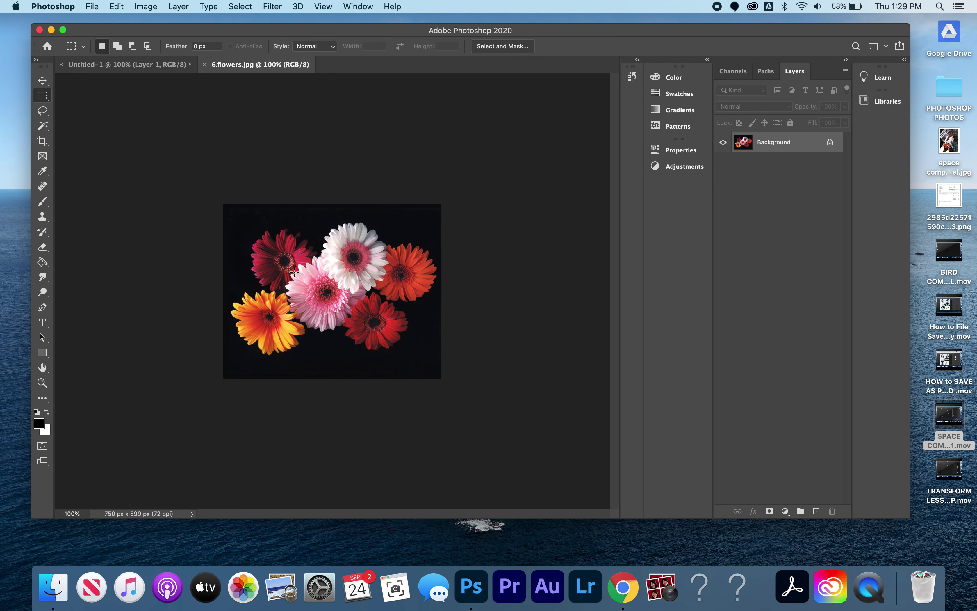
left_click_drag(279, 259, 341, 322)
key("super+c")
left_click(205, 65)
key("super+v")
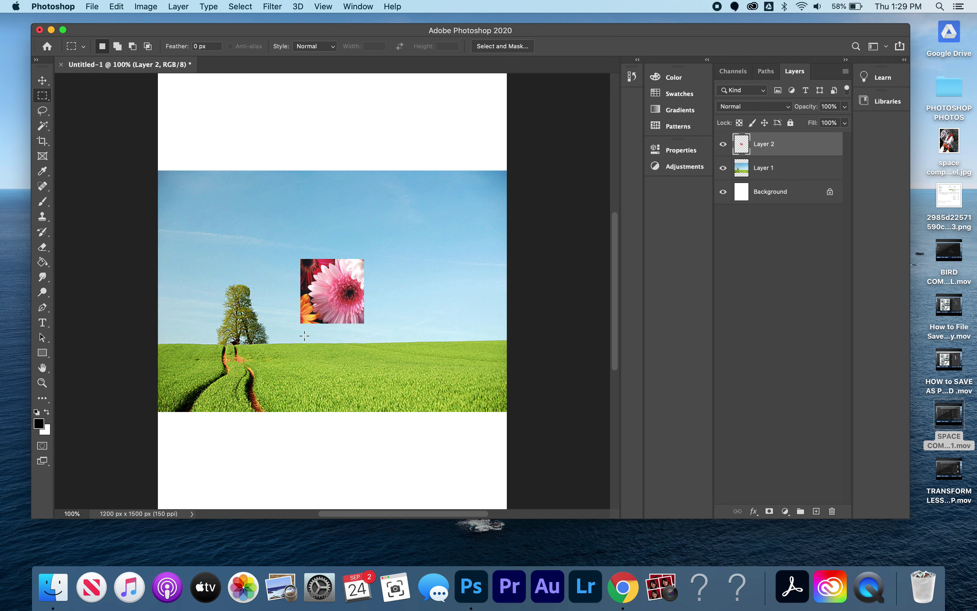
Place flower square copies side by side in a row below the field photo
left_click(42, 80)
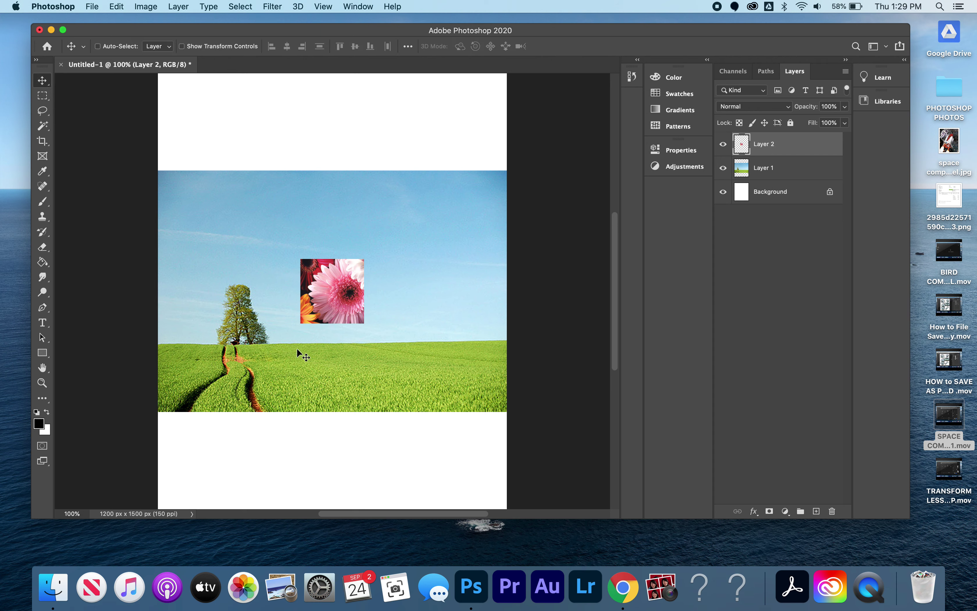
left_click_drag(327, 283, 186, 437)
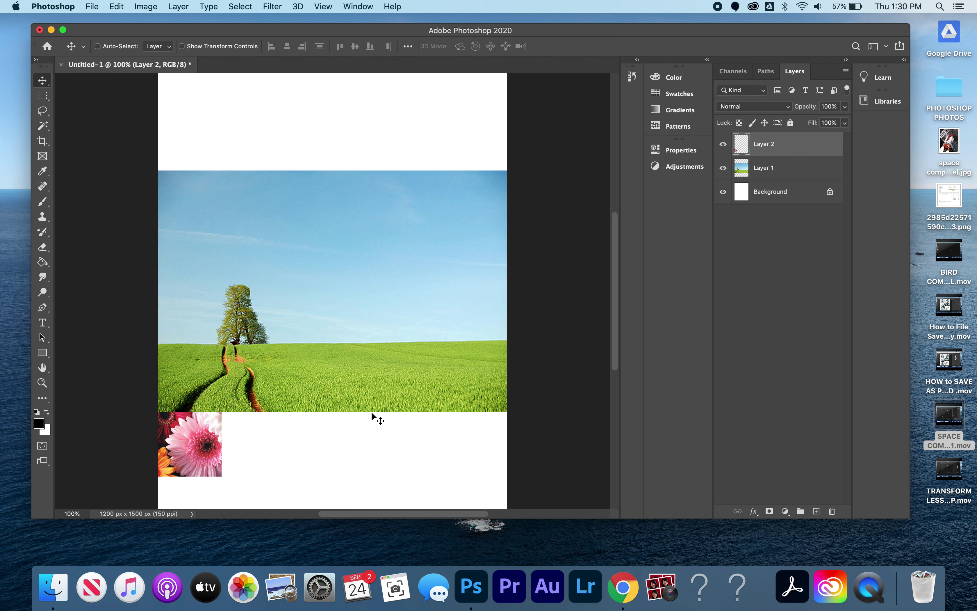
key("super+v")
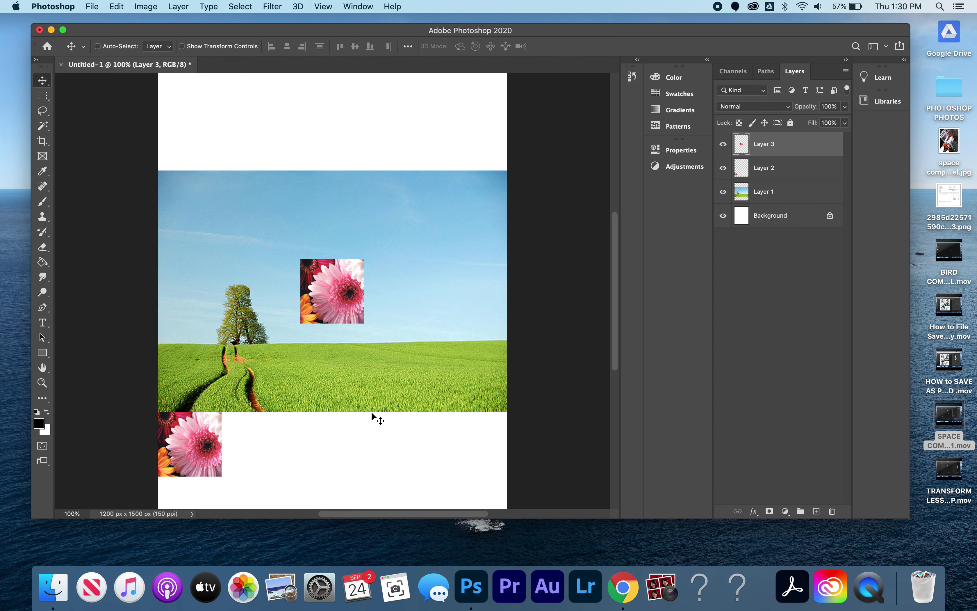
left_click_drag(347, 300, 269, 453)
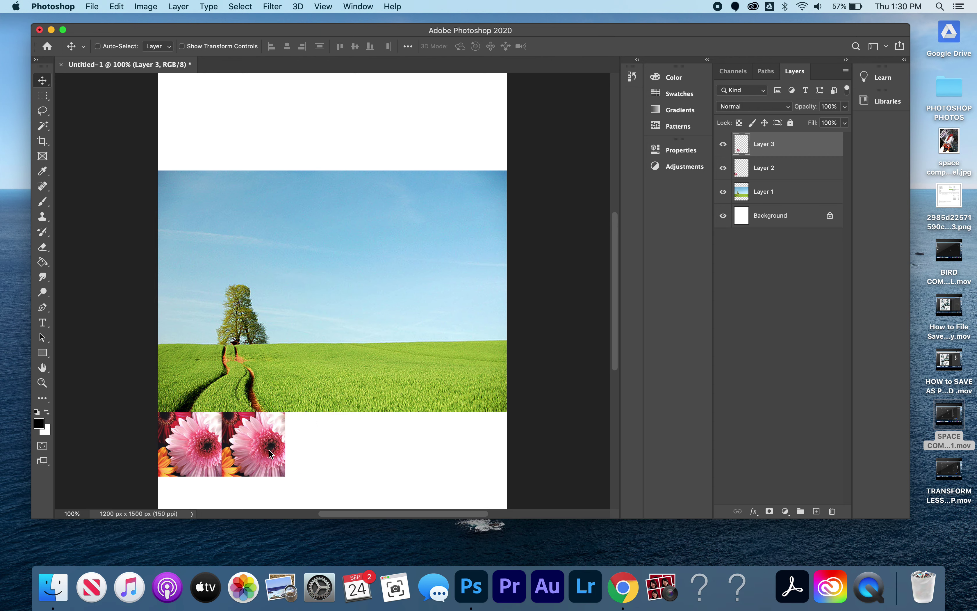
key("super+v")
left_click_drag(351, 301, 487, 455)
key("super+j")
key("super+j")
key("super+j")
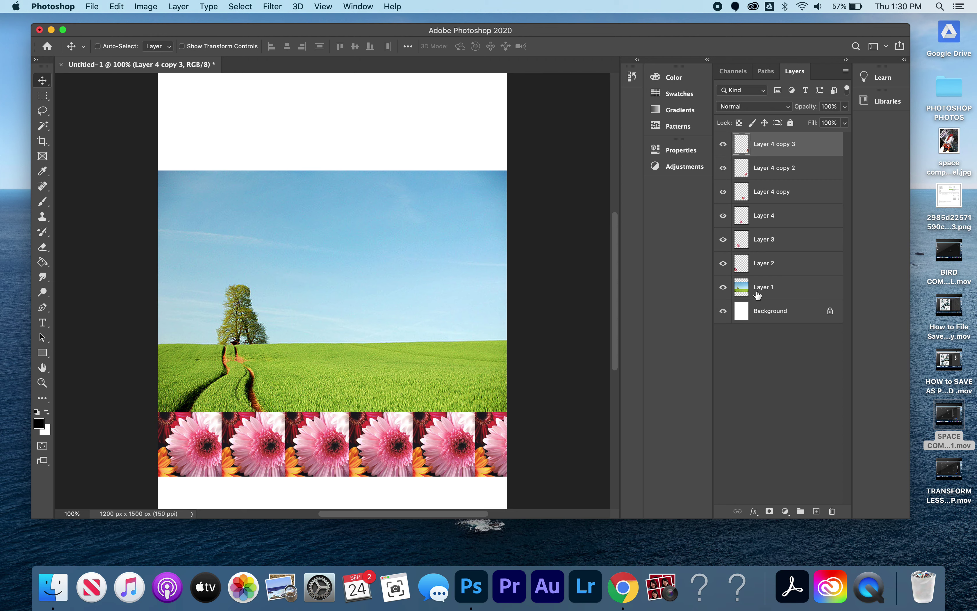
Hide Layer 1 and the Background, then merge the visible flower squares into one layer
left_click(723, 289)
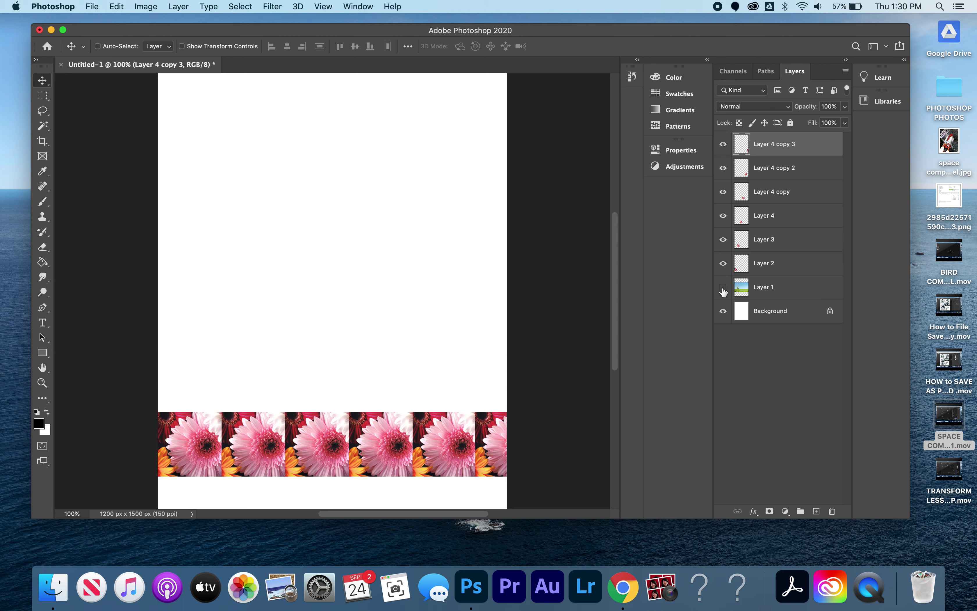
left_click(722, 311)
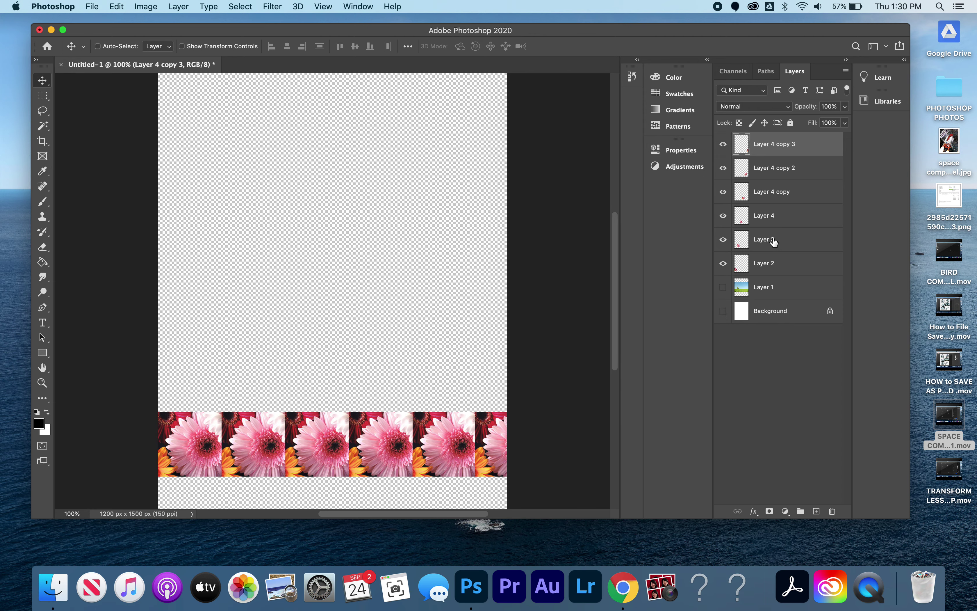
key("super")
key("shift+super+e")
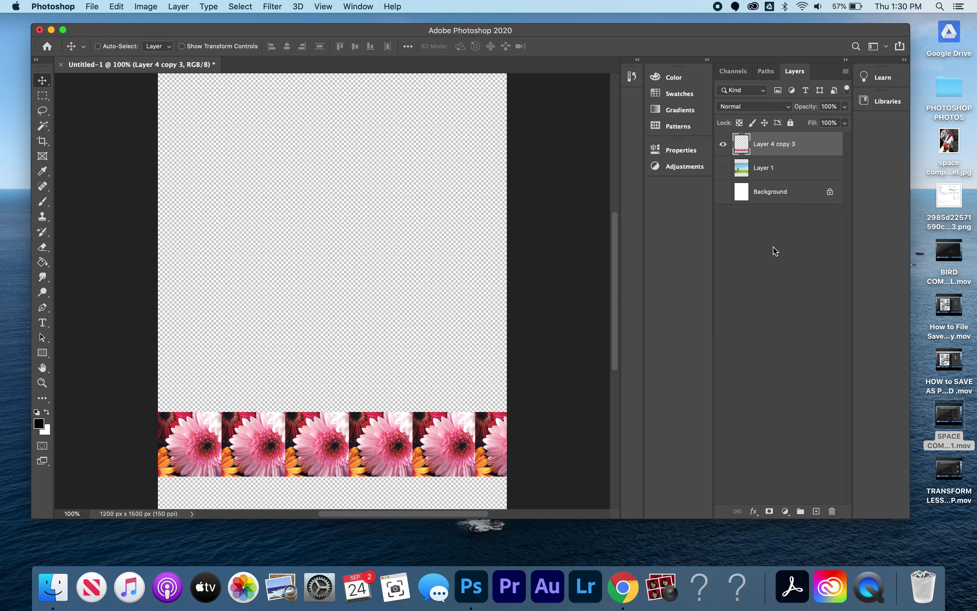
Drag the merged flower strip slightly lower on the canvas
scroll(109, 224, "up", 5)
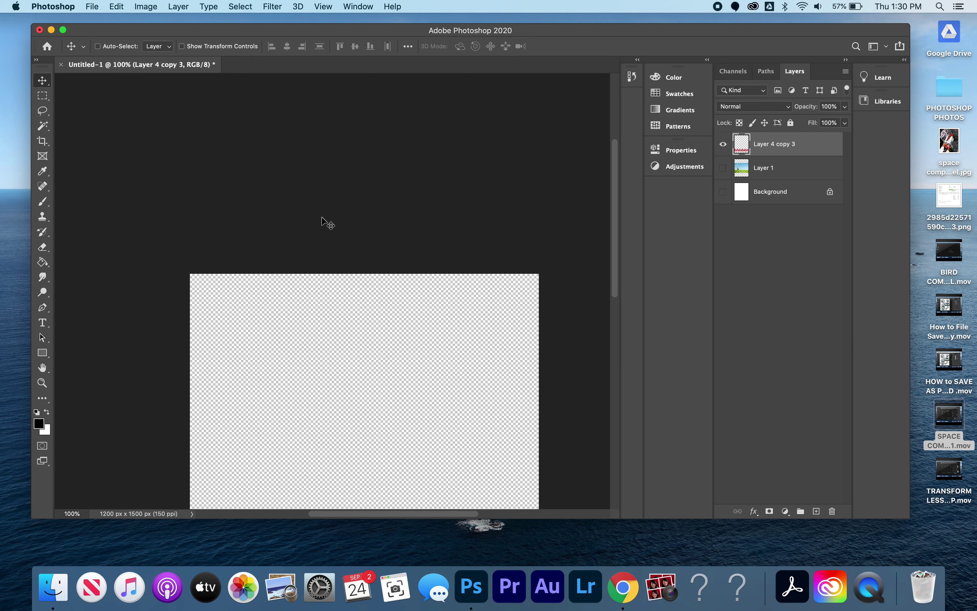
scroll(326, 221, "down", 5)
left_click_drag(317, 357, 310, 443)
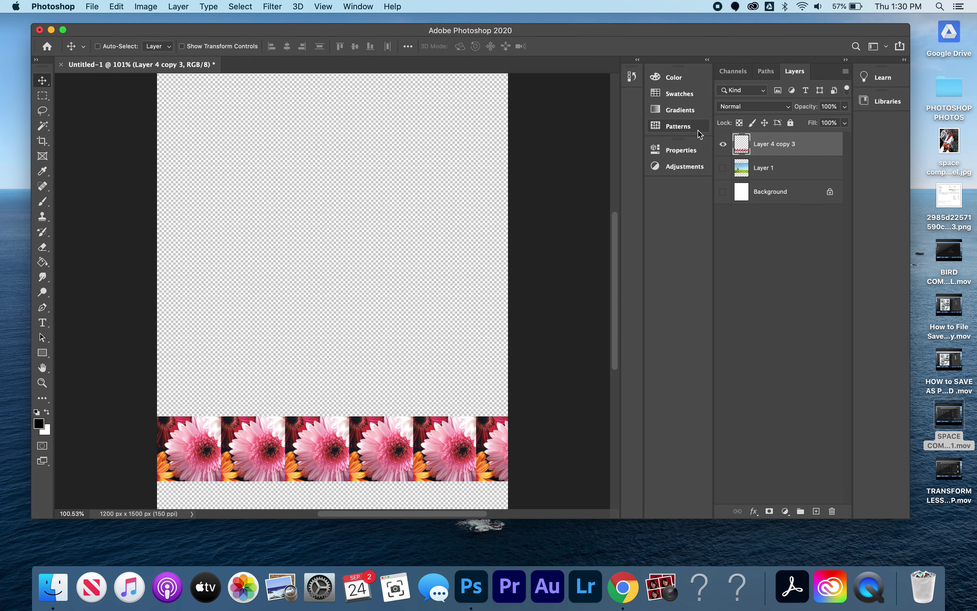
left_click(723, 169)
left_click(724, 192)
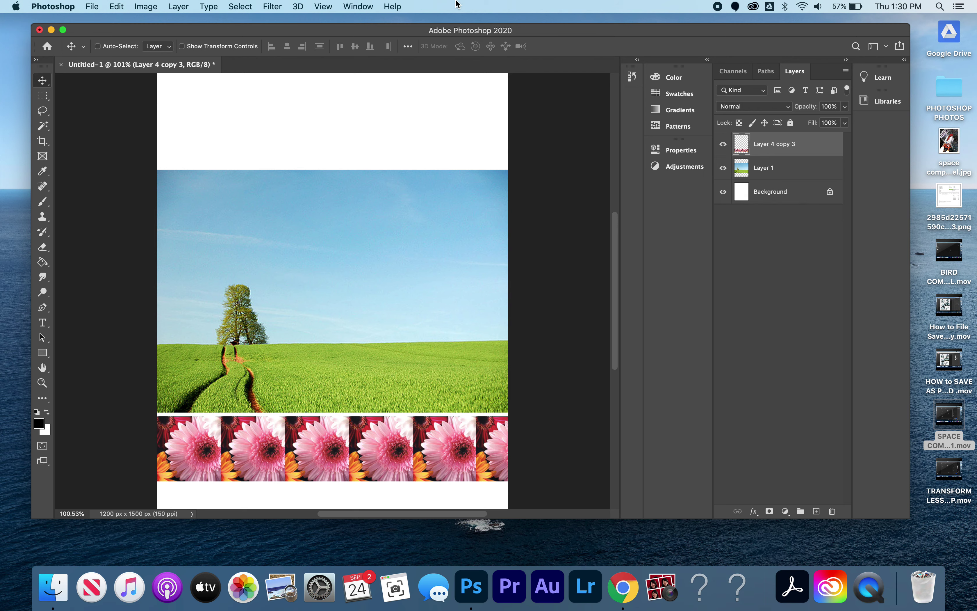
left_click(119, 7)
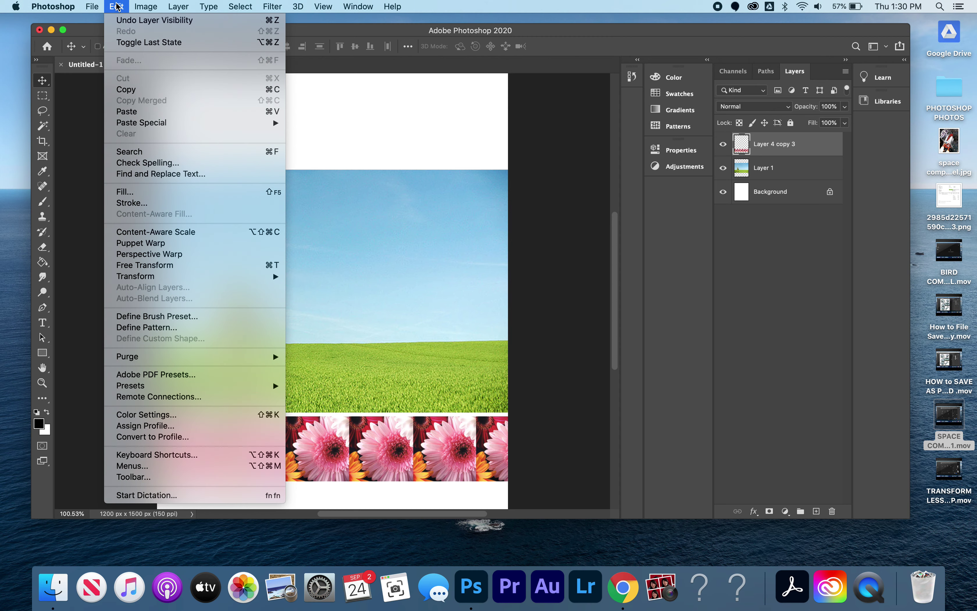
left_click(145, 6)
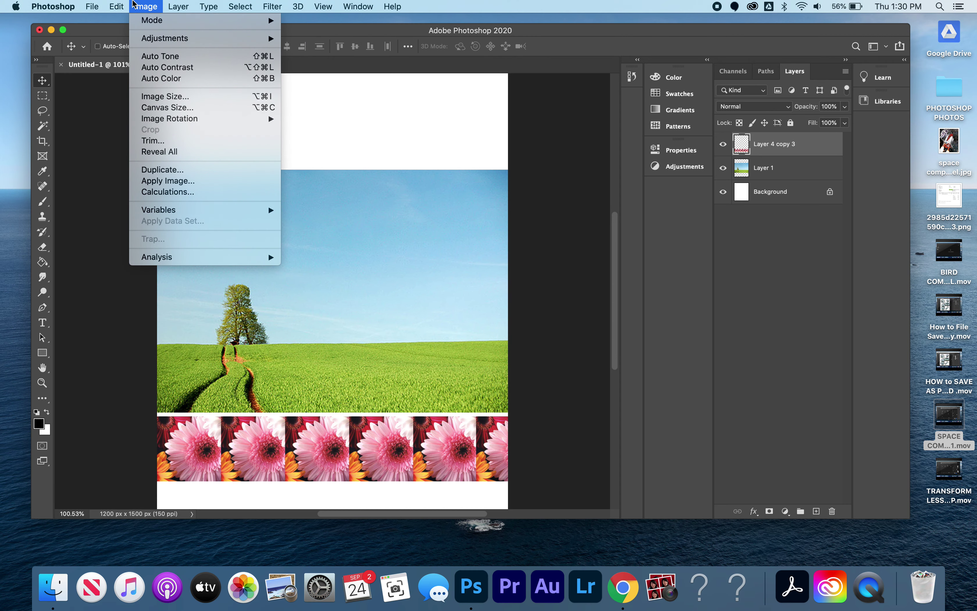
left_click(115, 6)
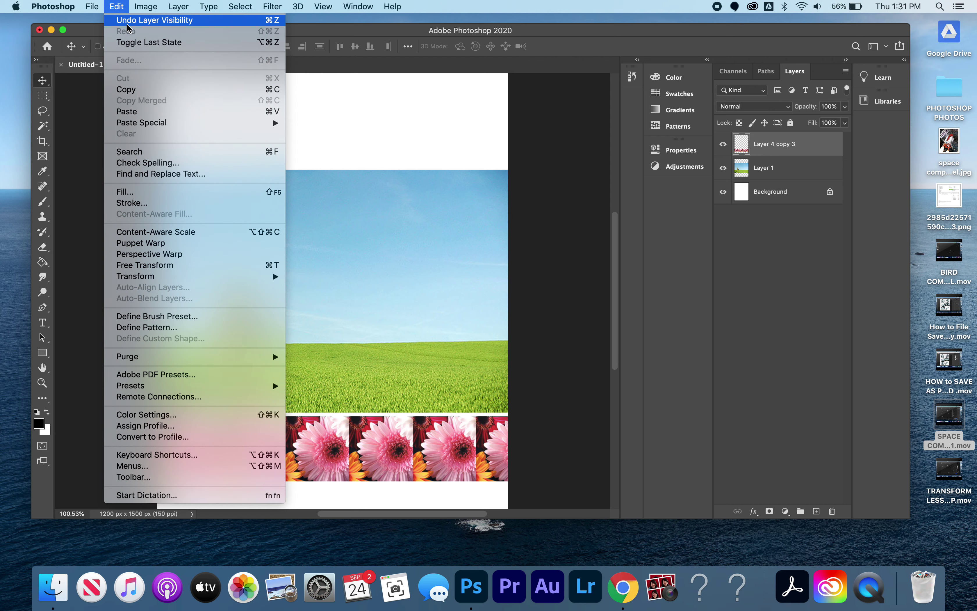
left_click(272, 6)
left_click(492, 120)
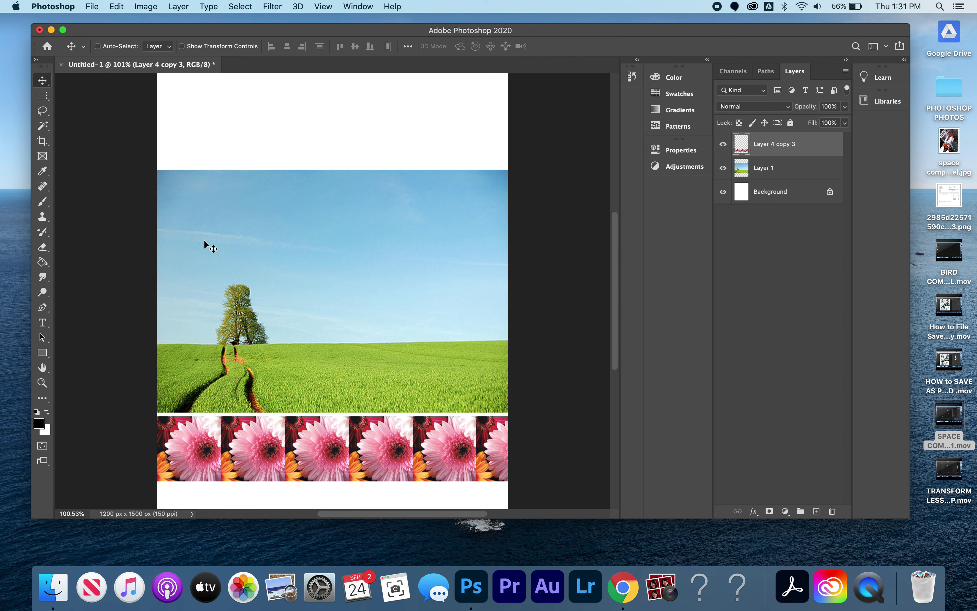
Open 5.greensun.gif
key("super+o")
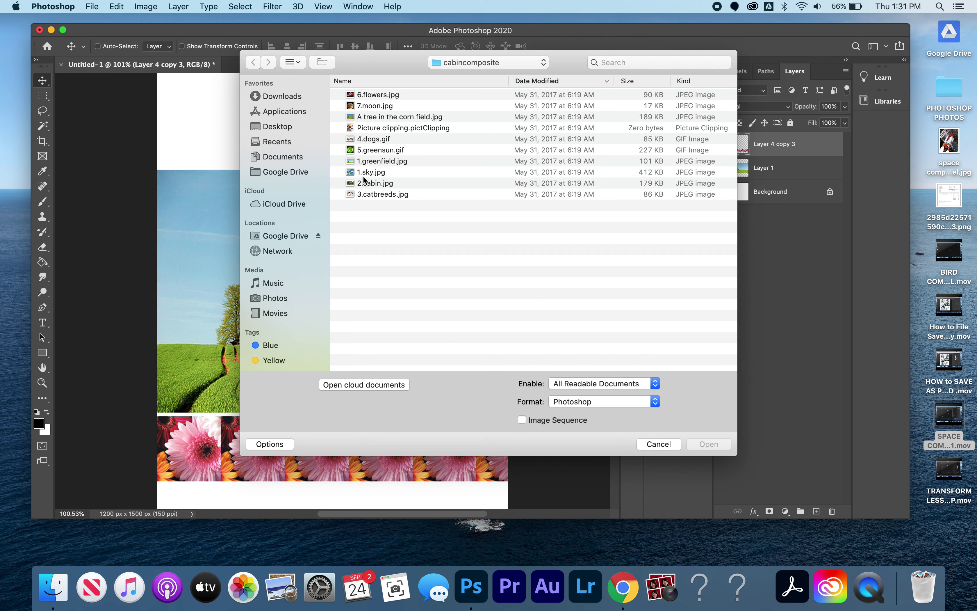
left_click(384, 154)
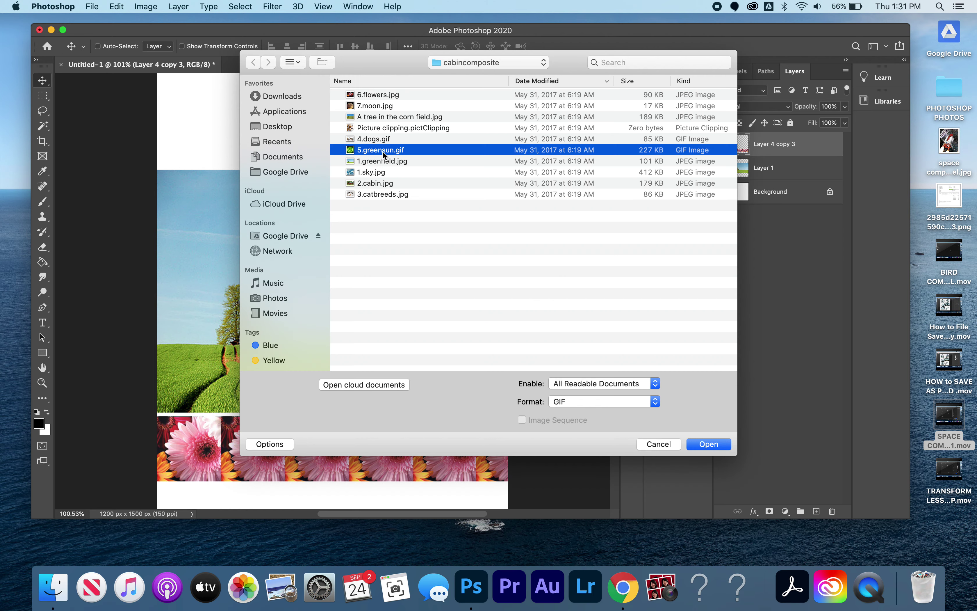
left_click(708, 444)
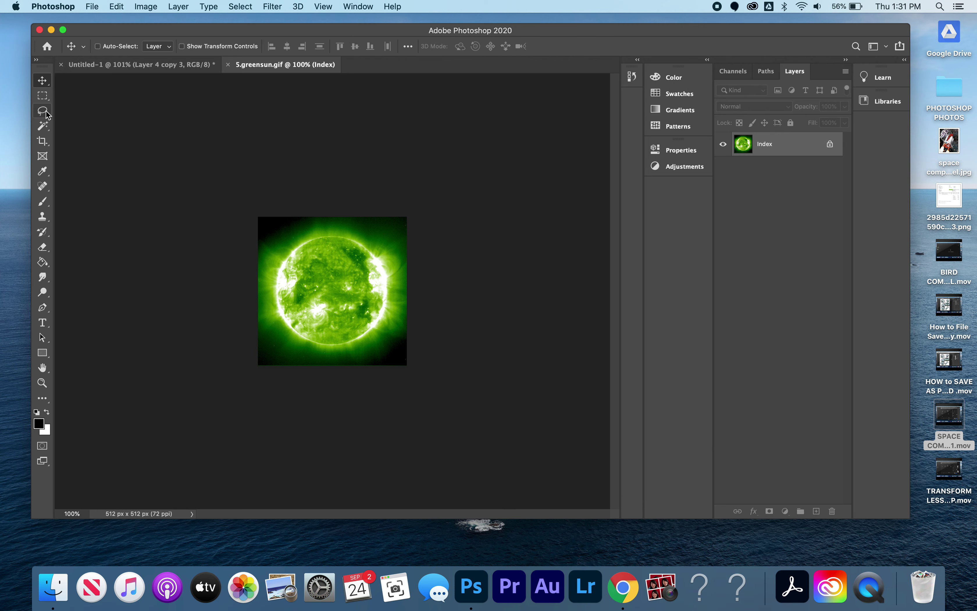
Select a circle around the green sun with the Elliptical Marquee, then close the sun image
left_click(43, 95)
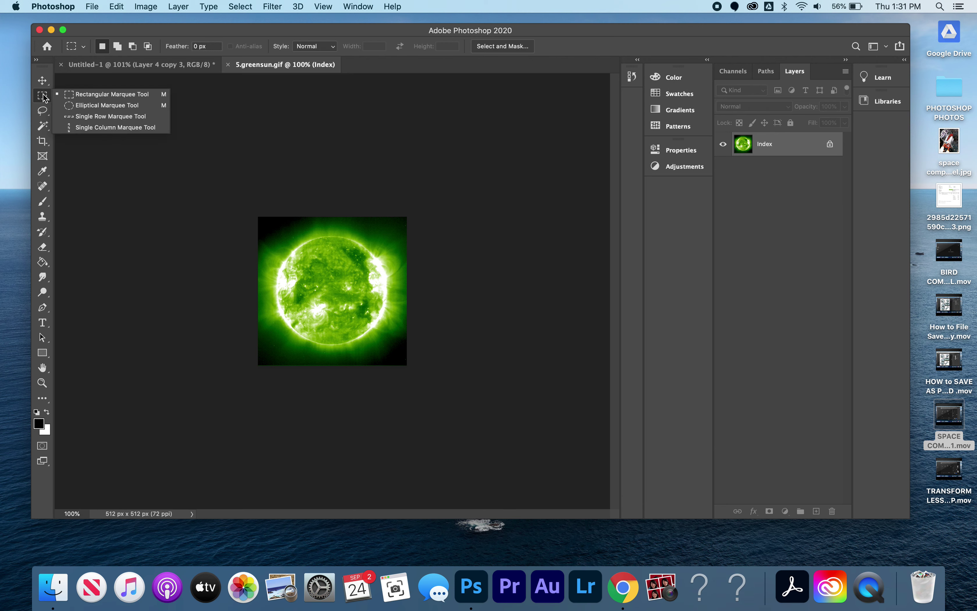
left_click(92, 105)
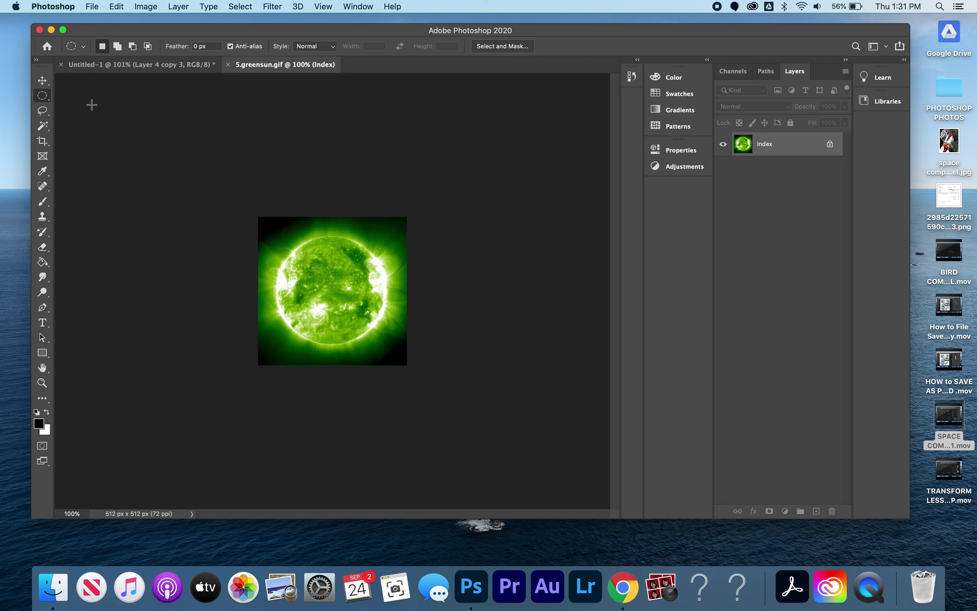
left_click_drag(284, 245, 384, 341)
left_click(228, 65)
Paste the sun circle and move it to the top-left of the page
key("super+v")
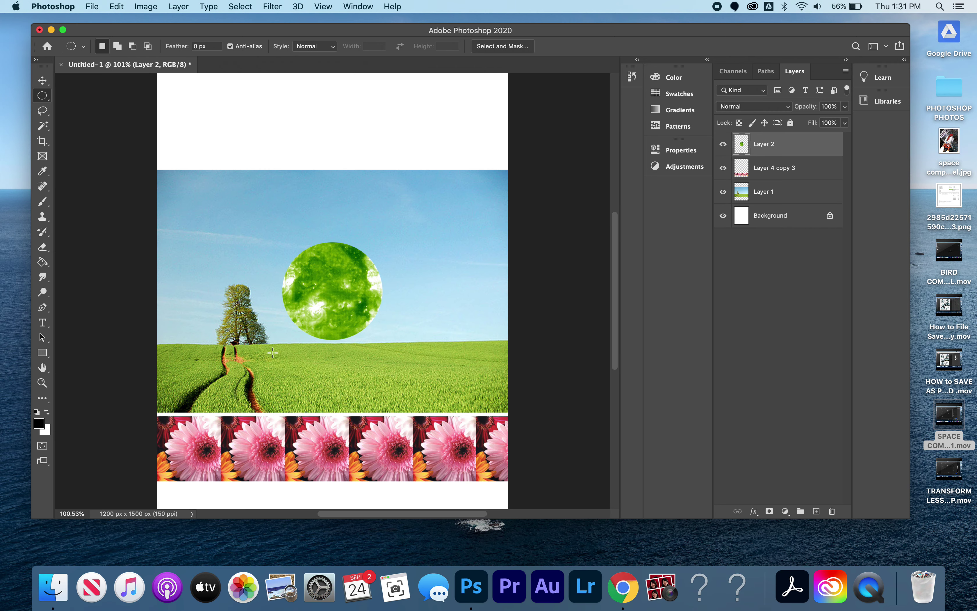
left_click(42, 80)
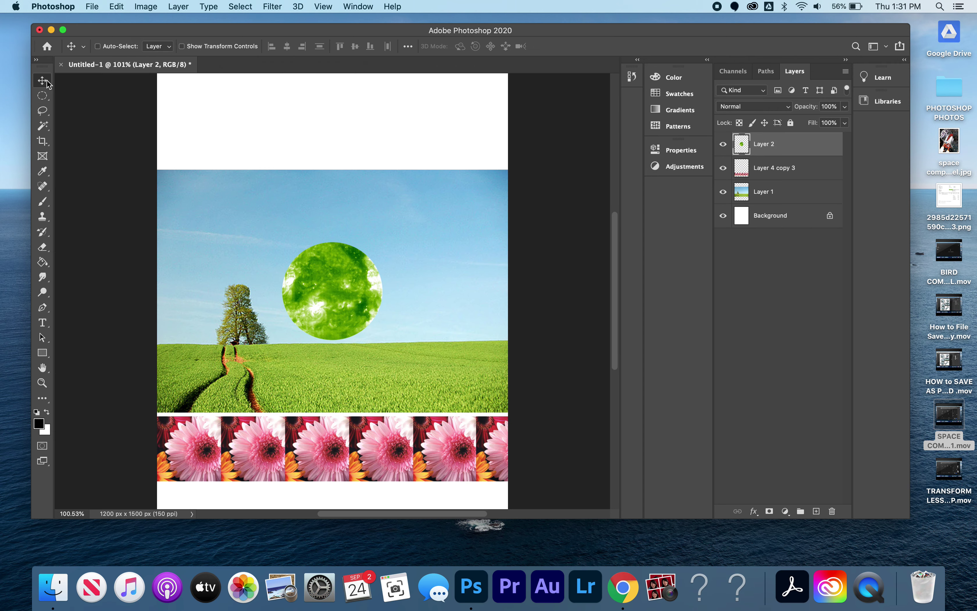
left_click_drag(334, 303, 217, 152)
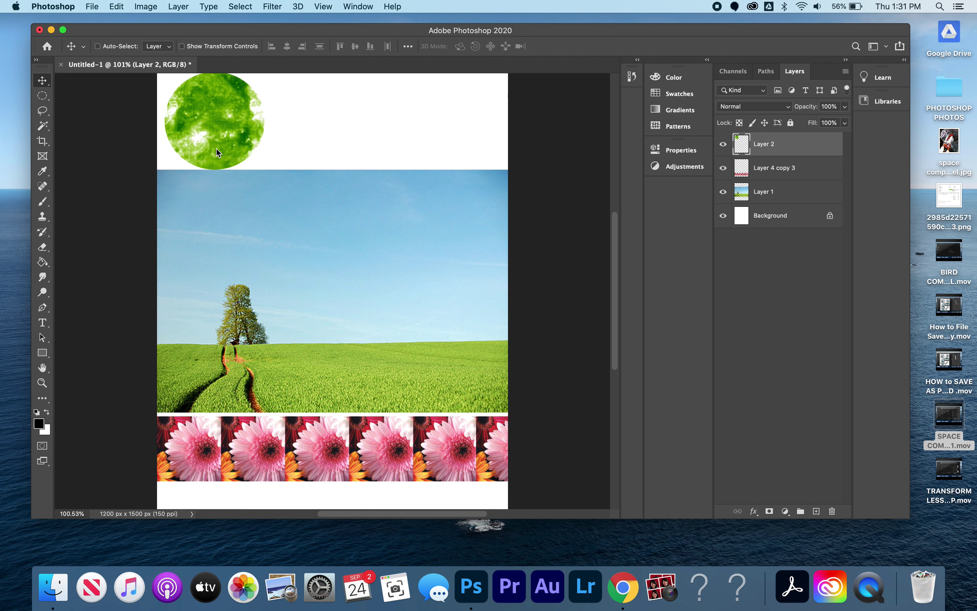
Scale the sun to 93% width and commit the transform
key("super+t")
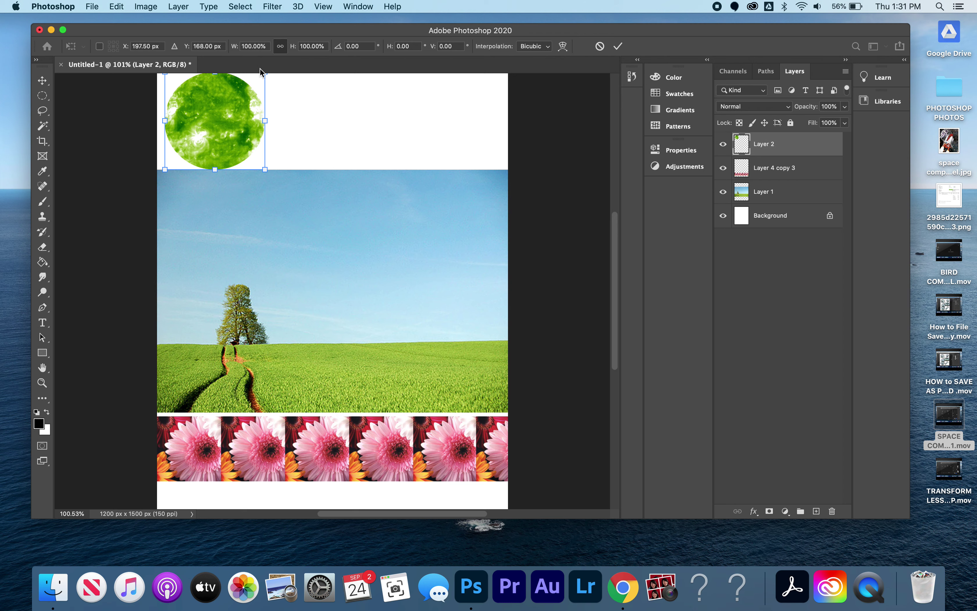
left_click_drag(266, 76, 259, 78)
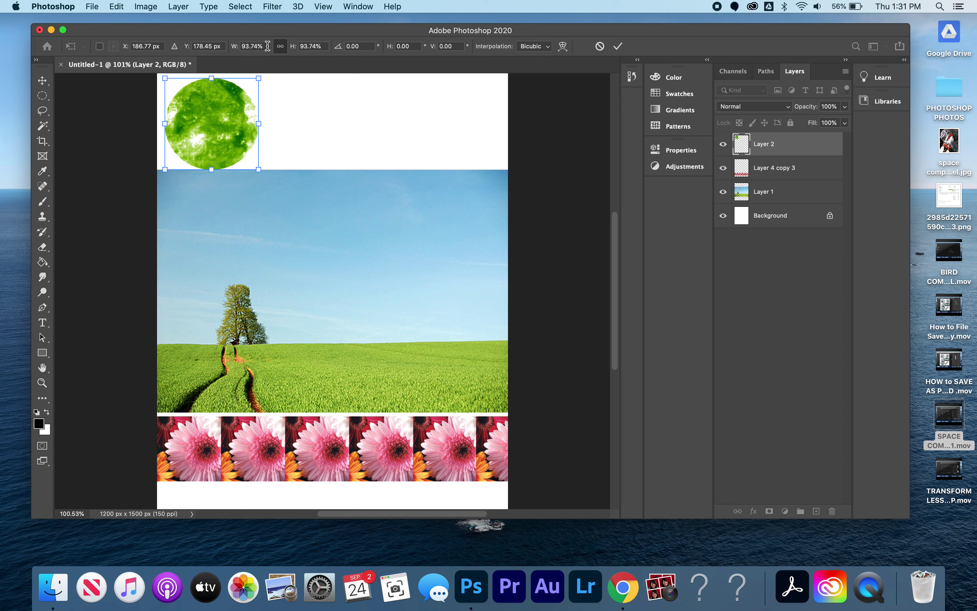
left_click(251, 46)
type("93")
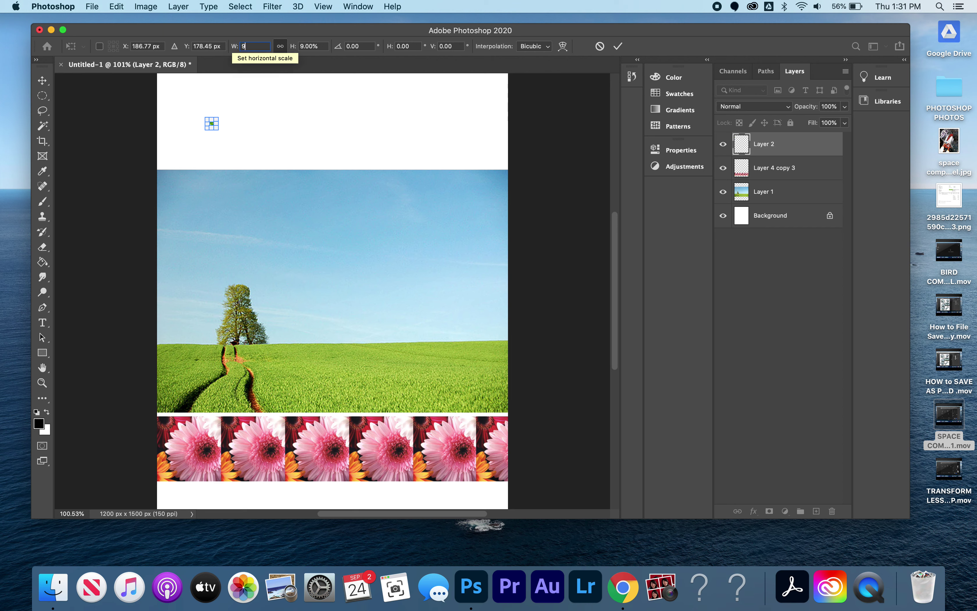
left_click(618, 46)
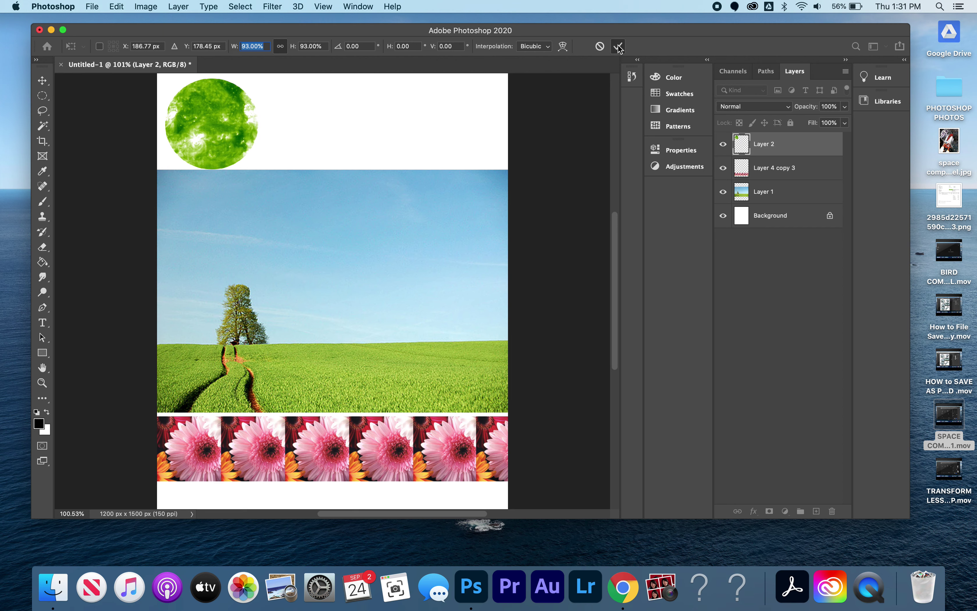
Nudge the sun against the left edge and duplicate copies rightward across the top band
left_click_drag(218, 130, 213, 130)
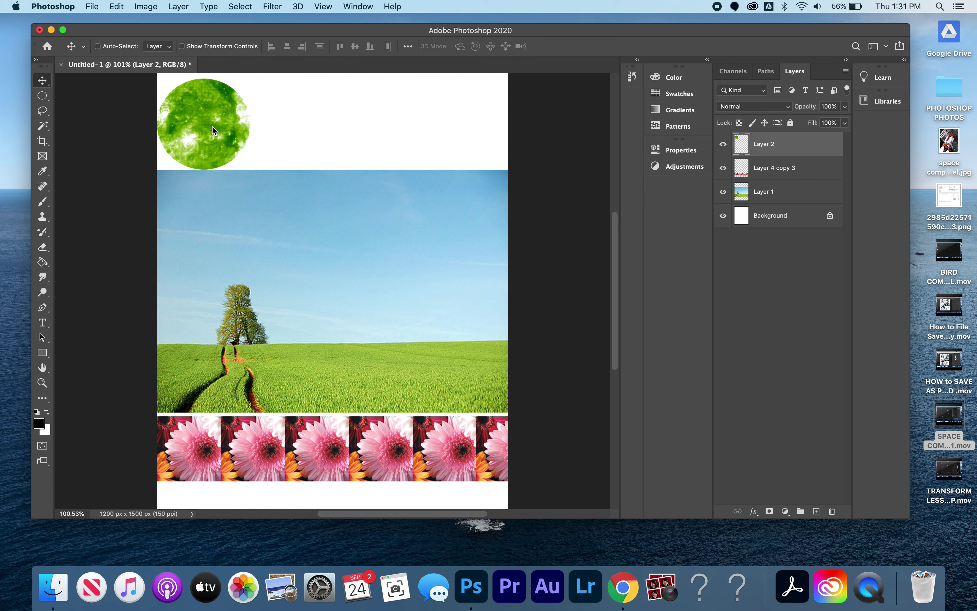
key("Right")
key("Right")
key("Right")
key("Right")
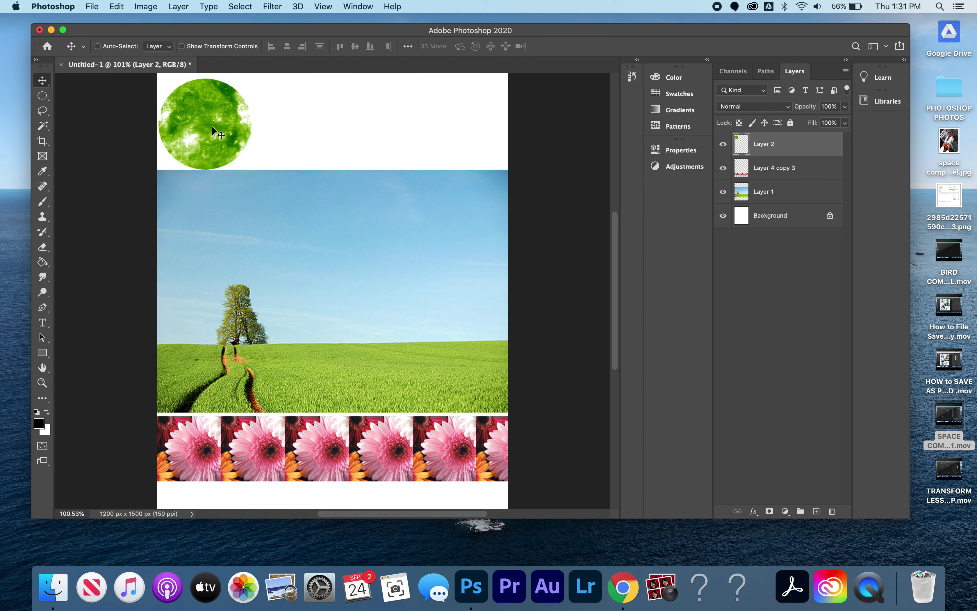
key("super+j")
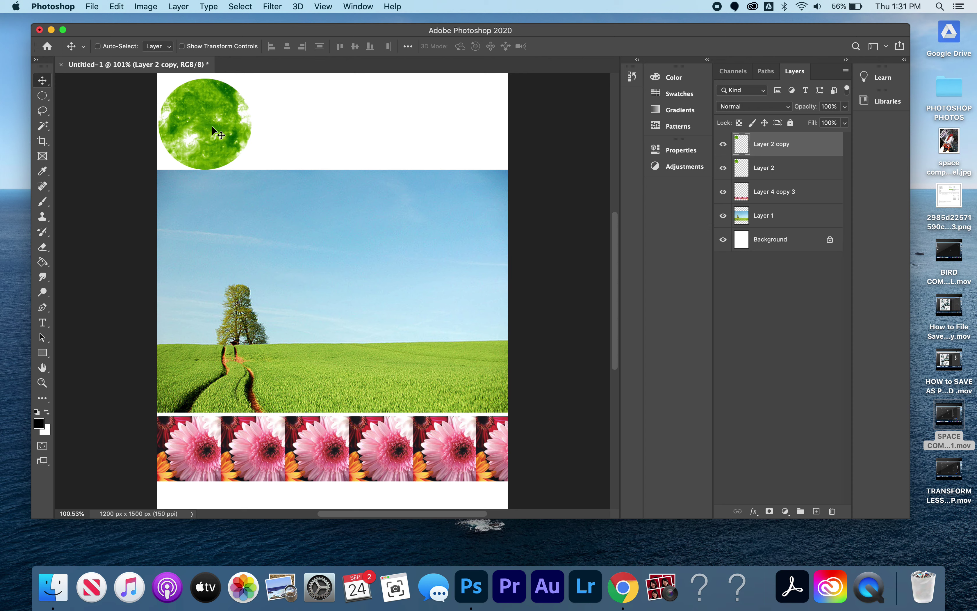
left_click_drag(212, 126, 514, 127)
key("super+j")
key("super+j")
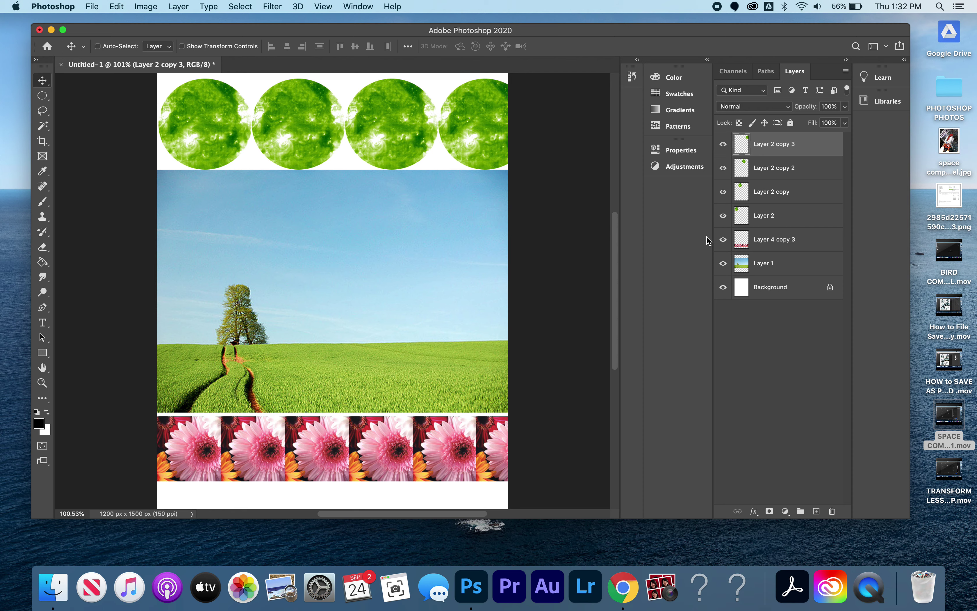
Hide the flower strip, field photo and Background, then merge the four sun layers
left_click(723, 240)
left_click(723, 265)
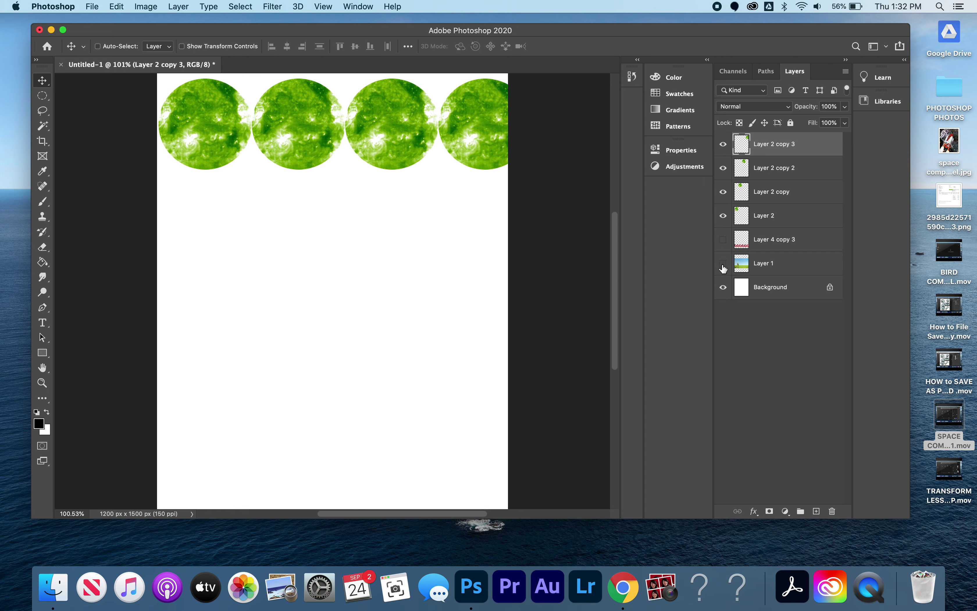
left_click(723, 287)
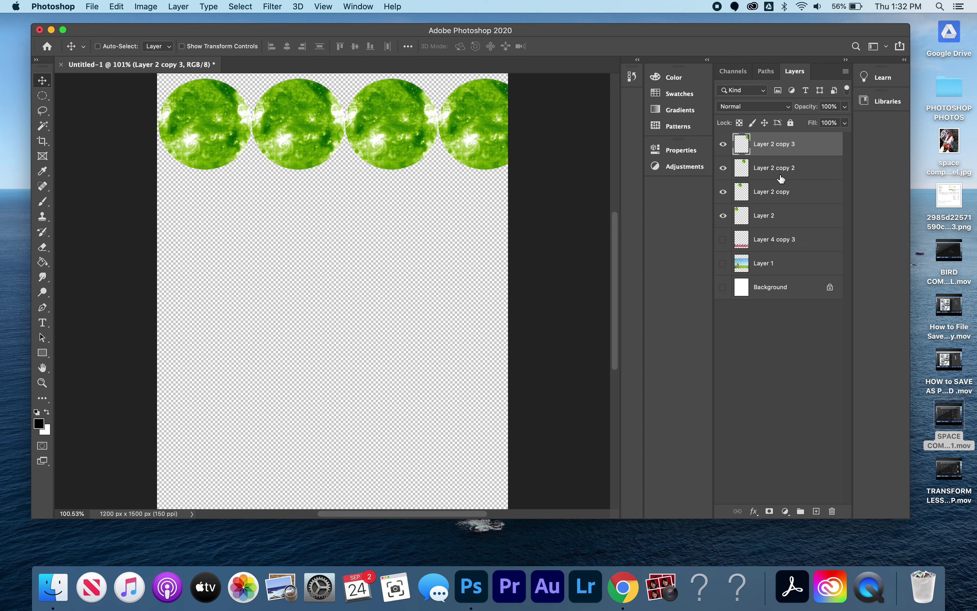
key("super+shift+e")
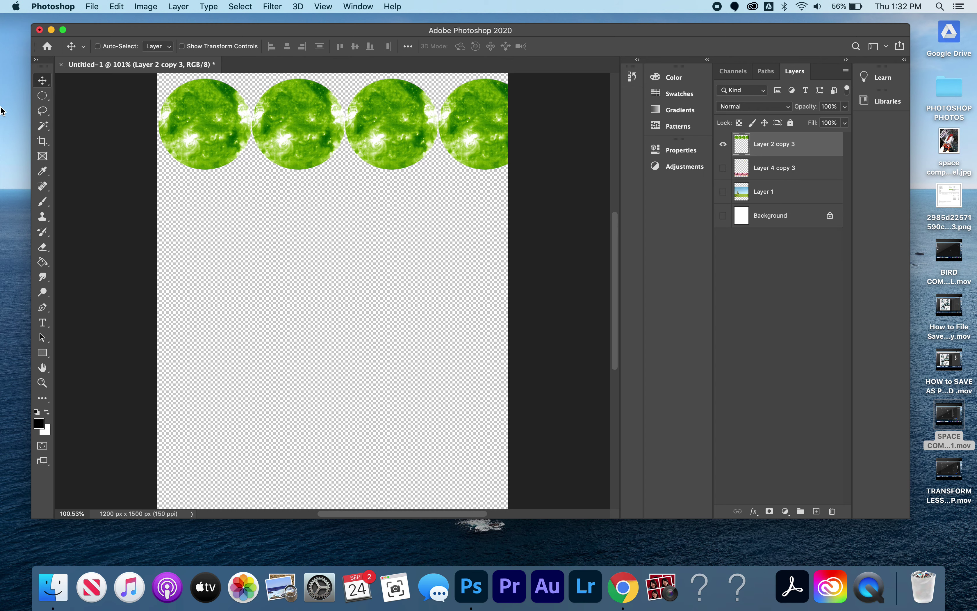
left_click_drag(373, 140, 376, 144)
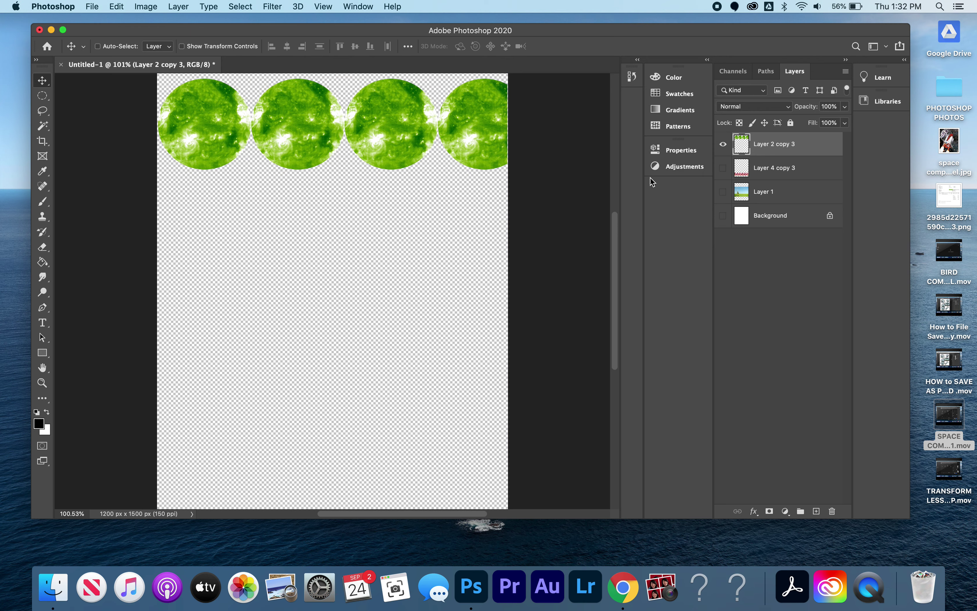
Show the flower strip, field photo and white Background again
left_click(722, 169)
left_click(723, 192)
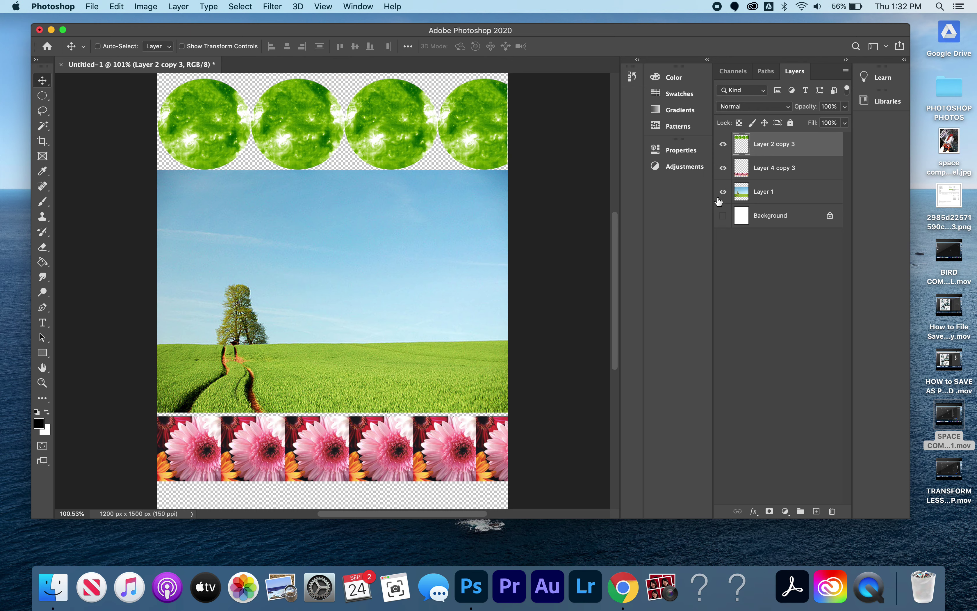
left_click(722, 216)
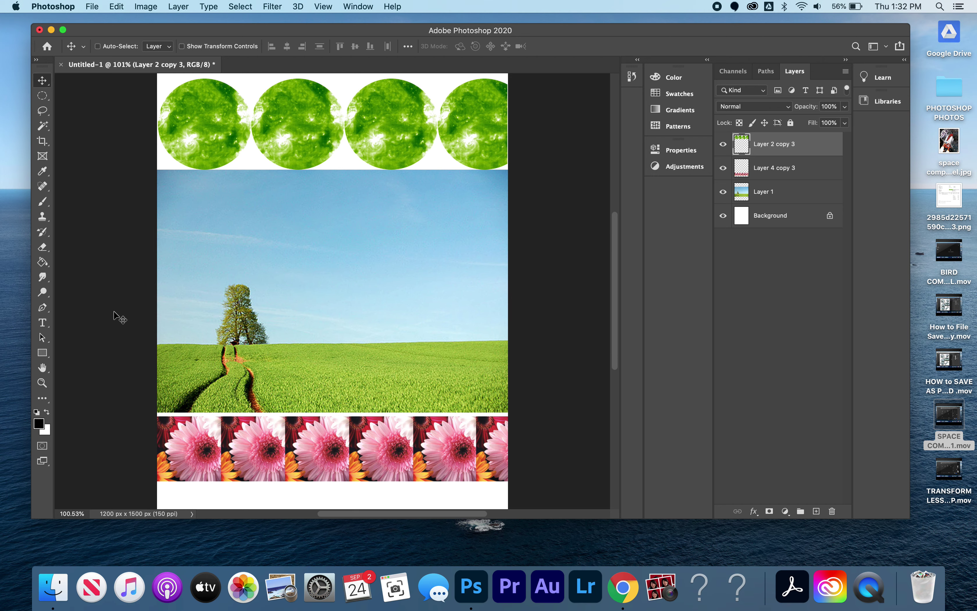
Open 4.dogs.gif and fit it to the window
key("super+o")
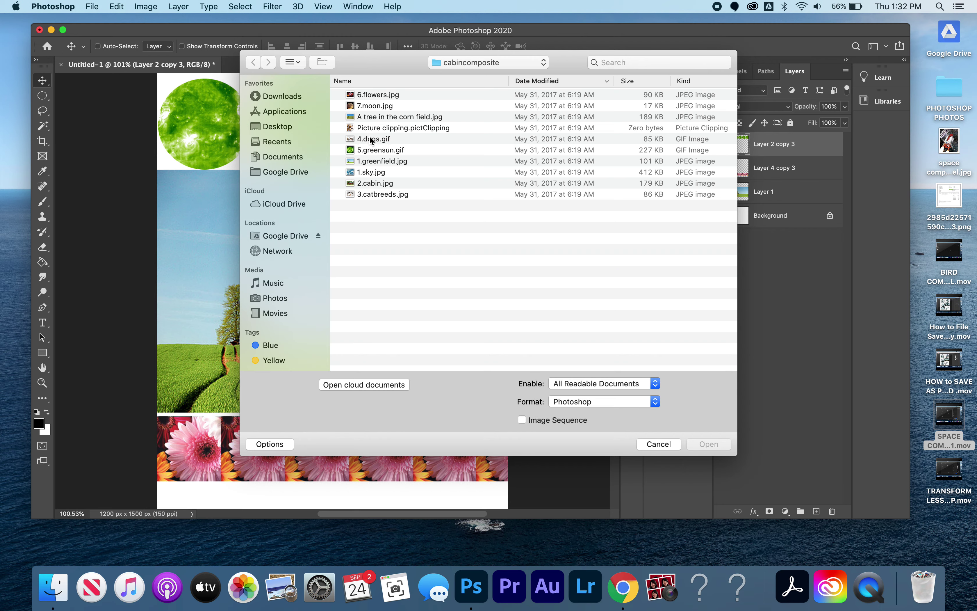
left_click(371, 140)
left_click(706, 444)
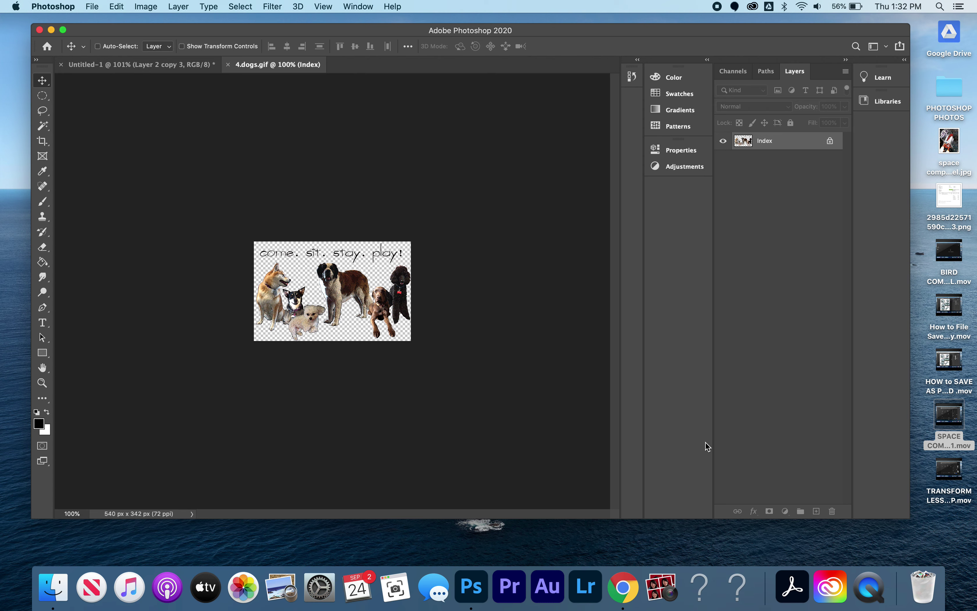
key("super+0")
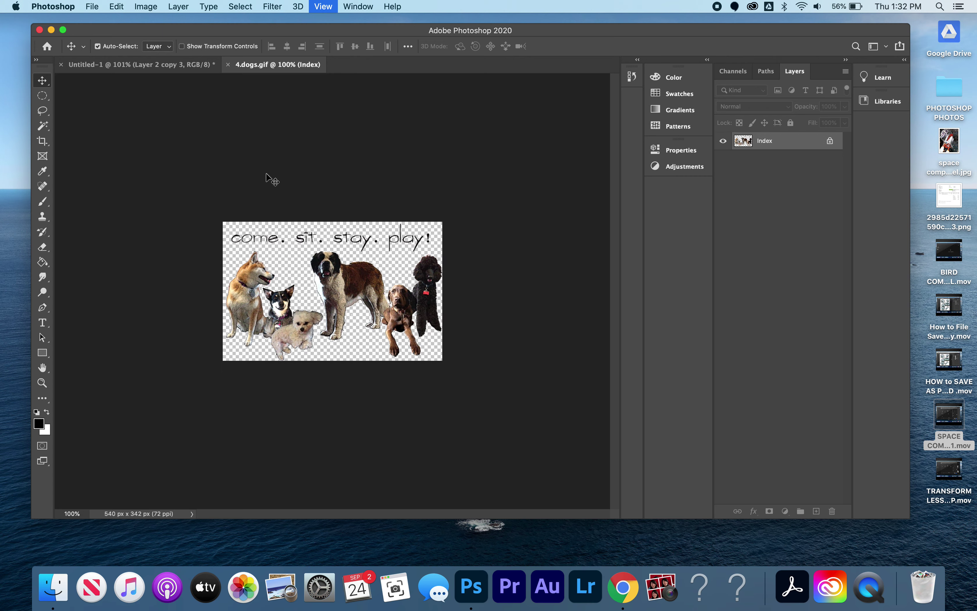
Draw a freehand Lasso selection around the Shiba and the two small dogs on the left
left_click(40, 113)
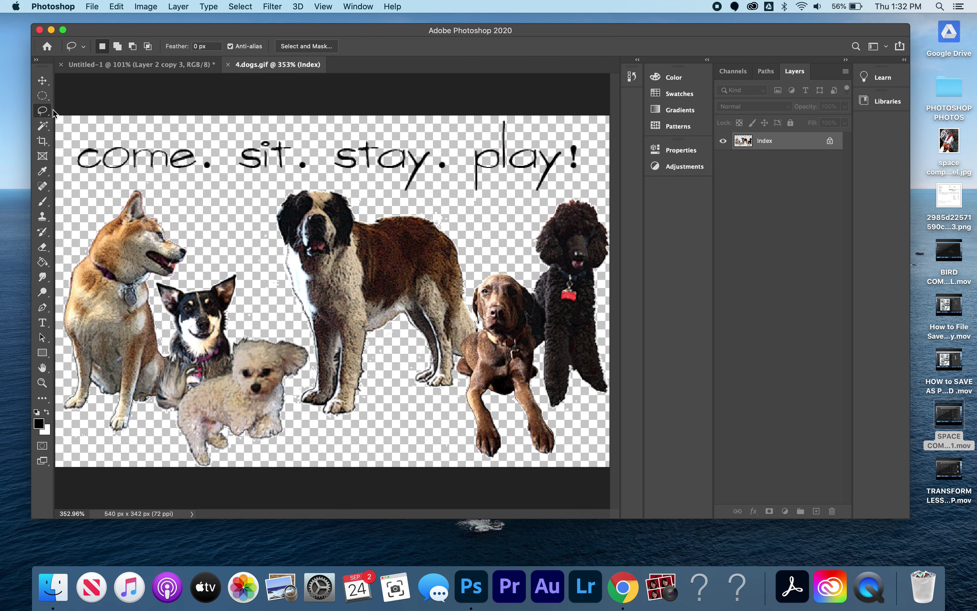
left_click(44, 113)
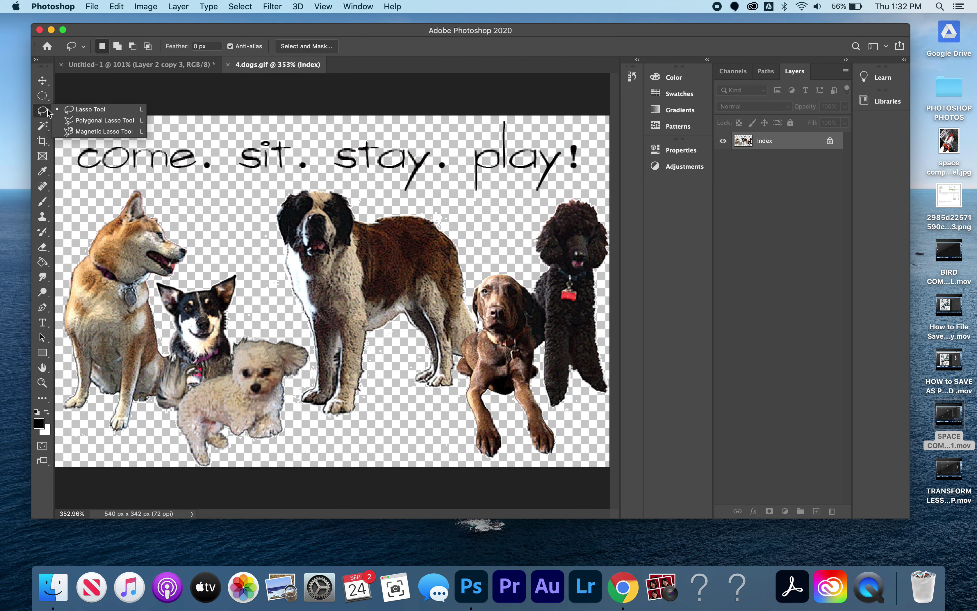
left_click(81, 108)
mouse_move(200, 217)
left_mouse_down()
mouse_move(148, 183)
mouse_move(90, 212)
mouse_move(54, 270)
mouse_move(51, 402)
mouse_move(75, 434)
mouse_move(221, 468)
mouse_move(289, 441)
mouse_move(311, 365)
mouse_move(304, 334)
mouse_move(201, 218)
left_mouse_up()
Copy the three dogs, paste them into Untitled-1 as Layer 2, and move them onto the grass by the tree
key("super+c")
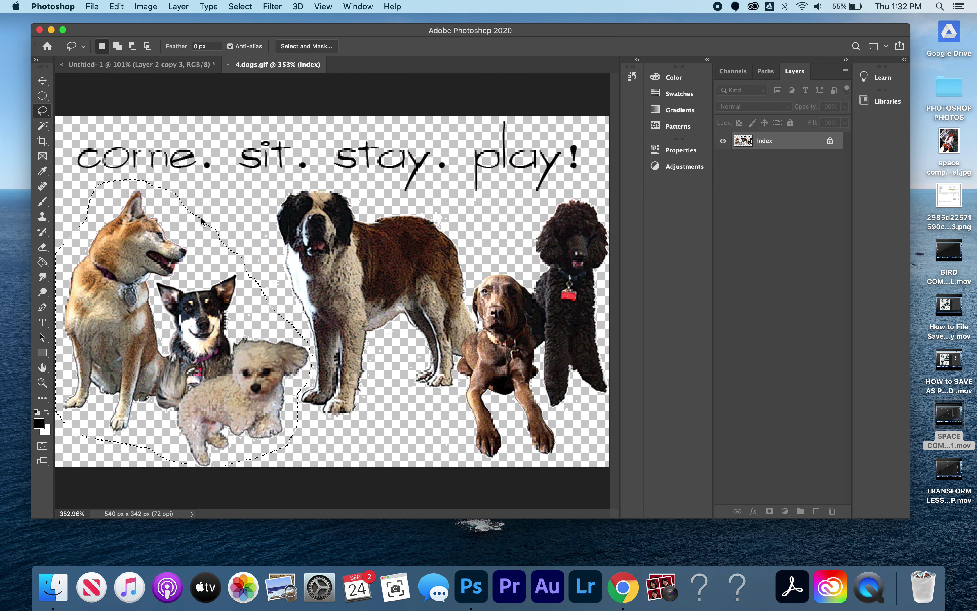
key("super+n")
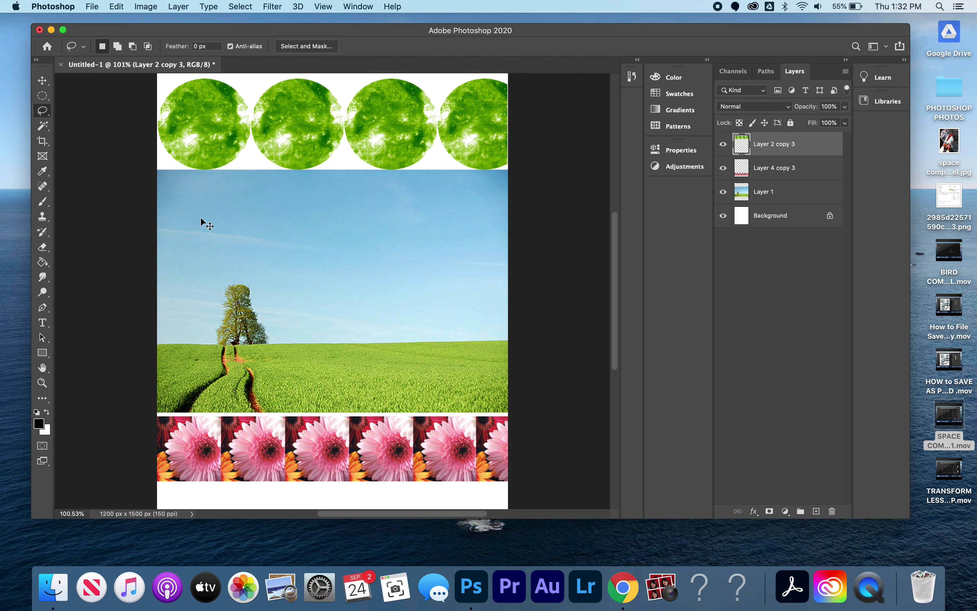
key("super+v")
scroll(193, 212, "down", 1)
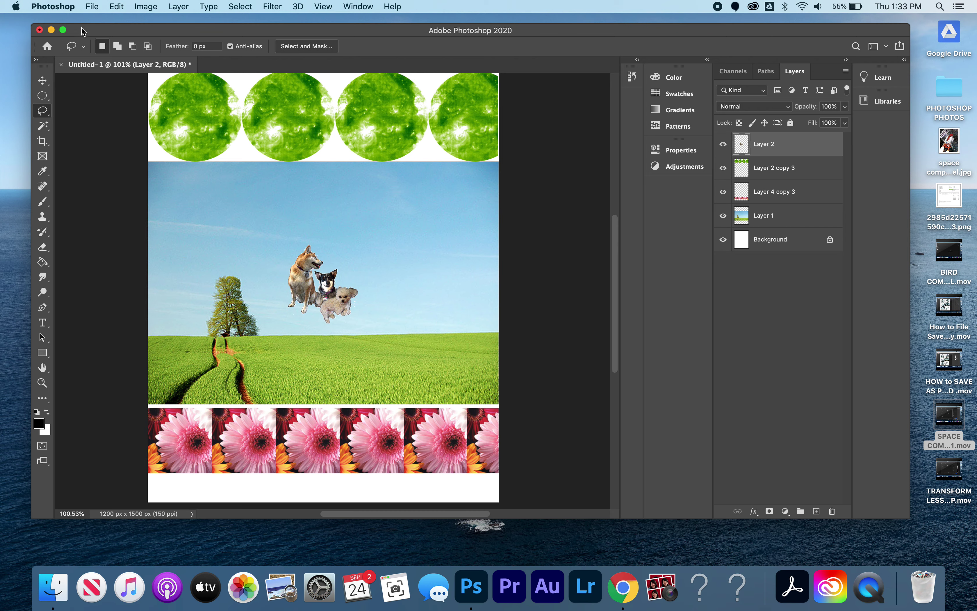
left_click(45, 81)
left_click_drag(322, 288, 278, 364)
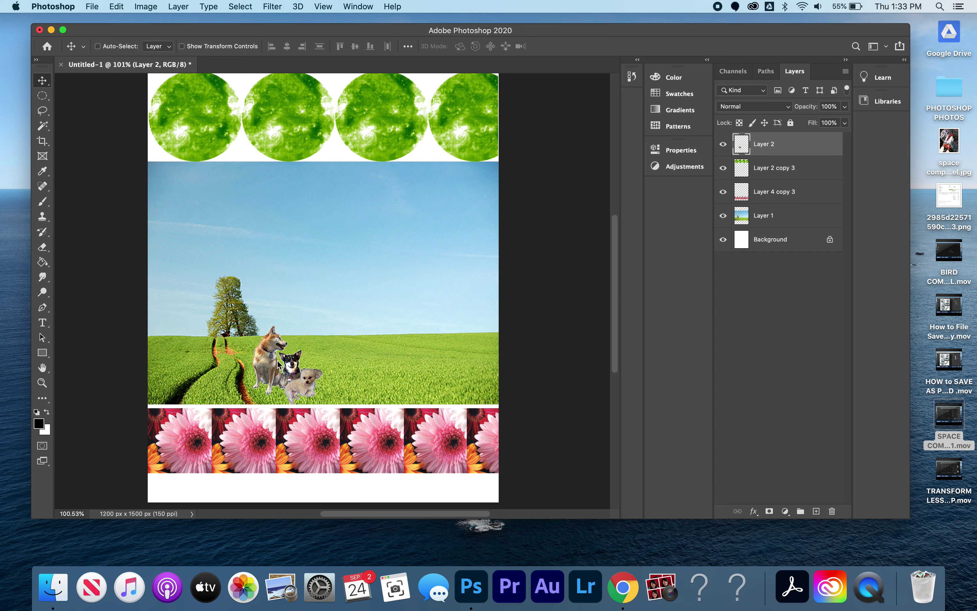
key("super+o")
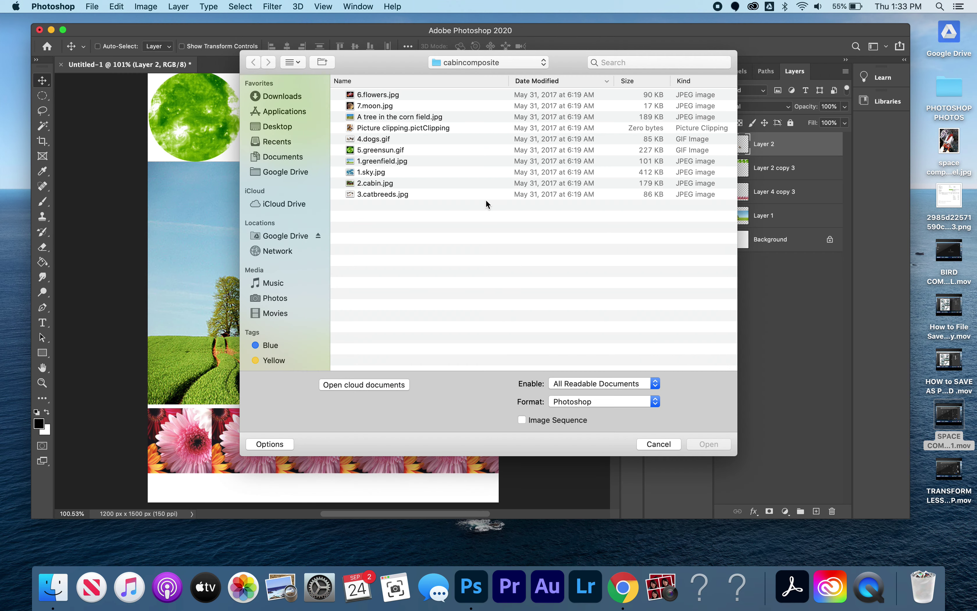
Open 2.cabin.jpg, fit it to the window, and choose the Polygonal Lasso Tool
left_click(389, 184)
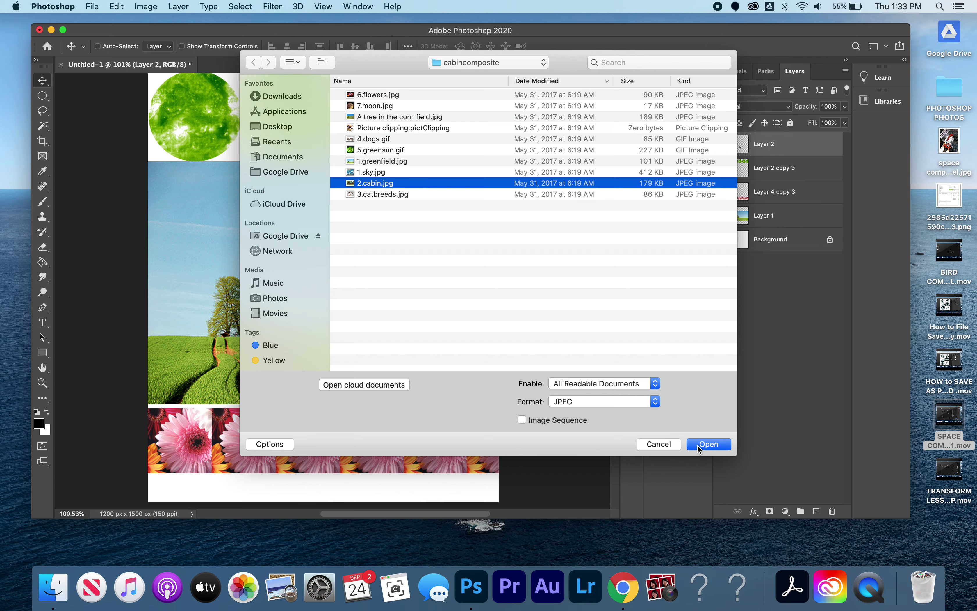
left_click(712, 443)
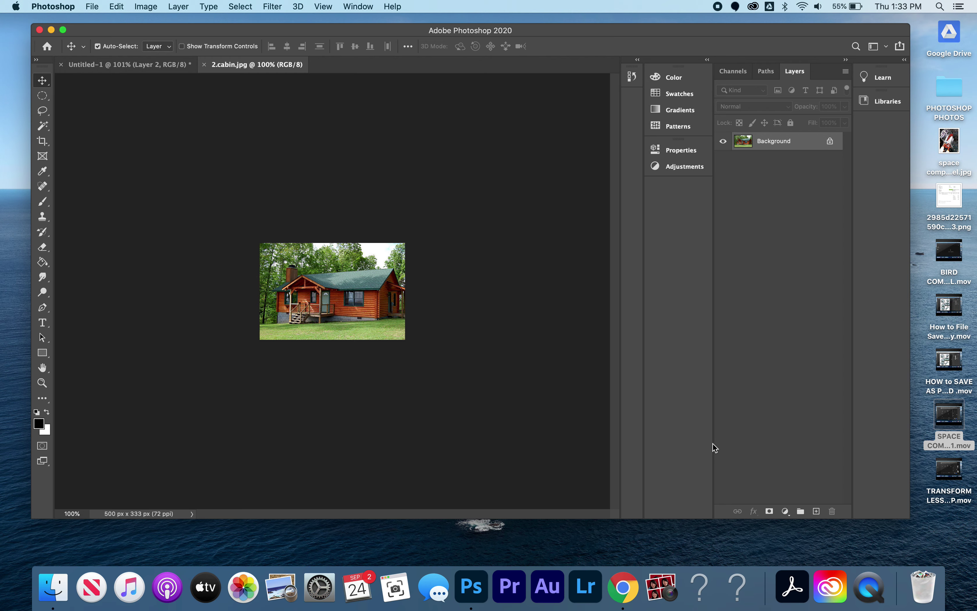
key("super+0")
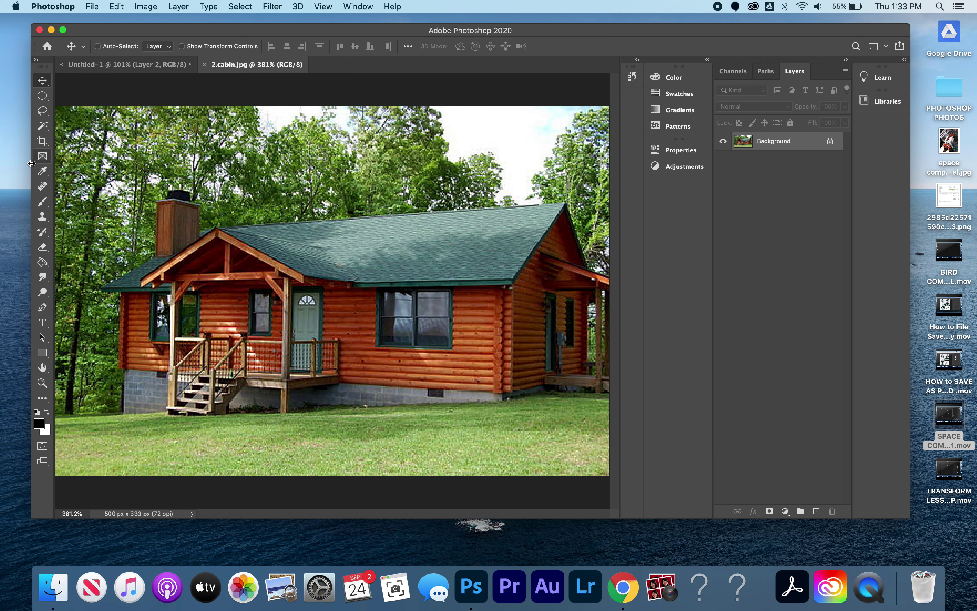
left_click(42, 110)
left_click(81, 121)
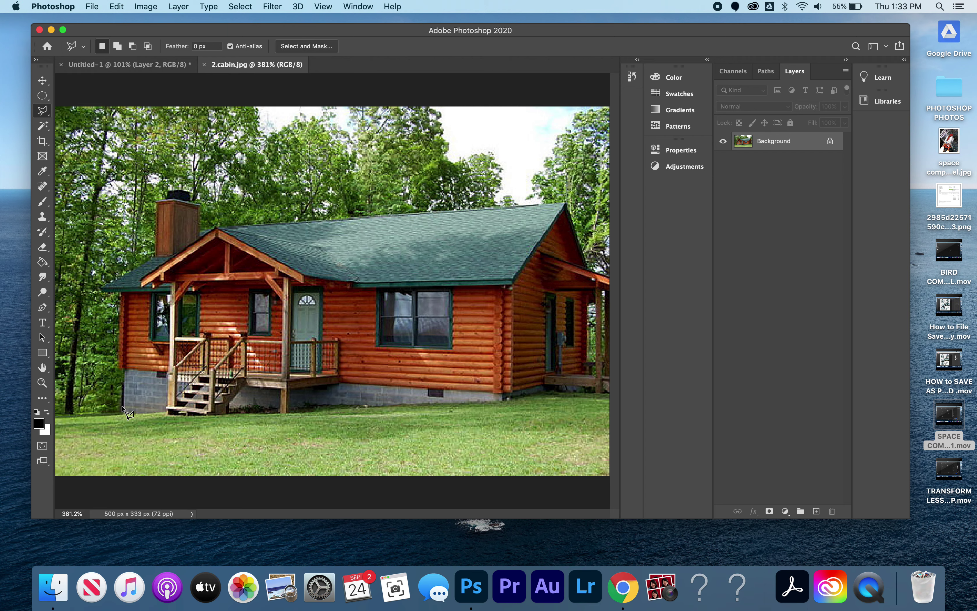
Trace the cabin's left wall, stone foundation, base and right wall up to the roof peak
left_click(120, 293)
left_click(121, 405)
left_click(365, 405)
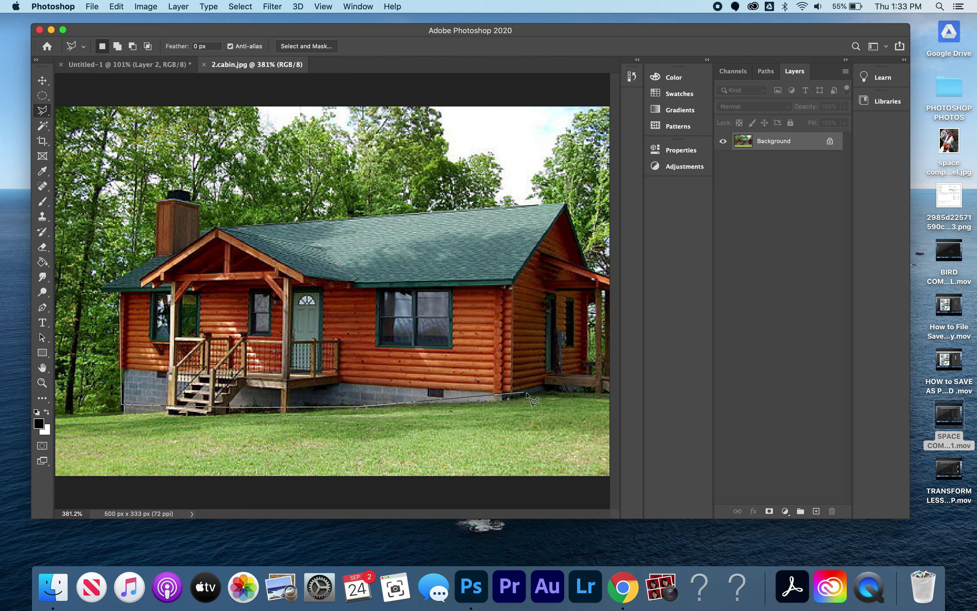
left_click(517, 398)
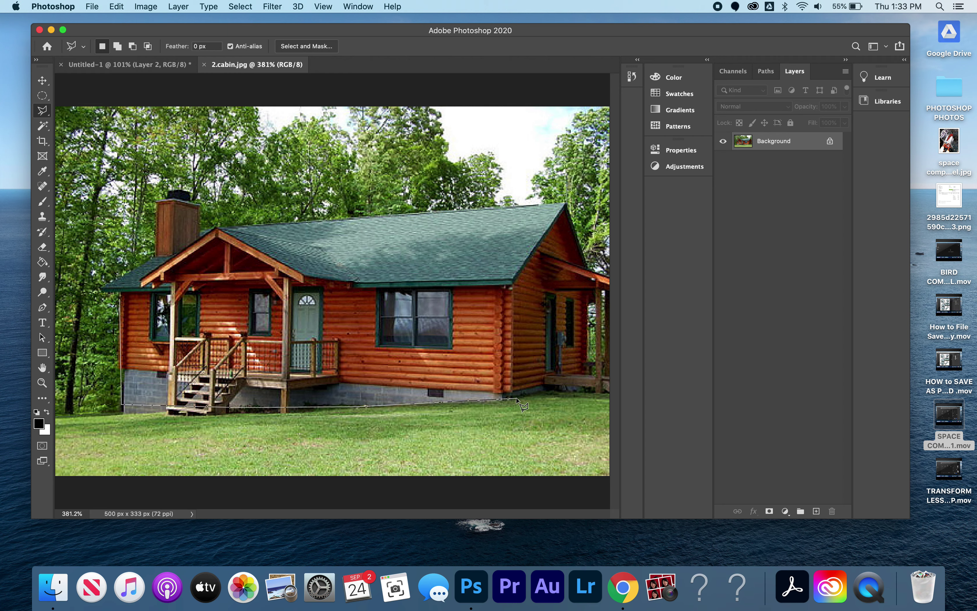
left_click(587, 378)
left_click(593, 299)
left_click(565, 203)
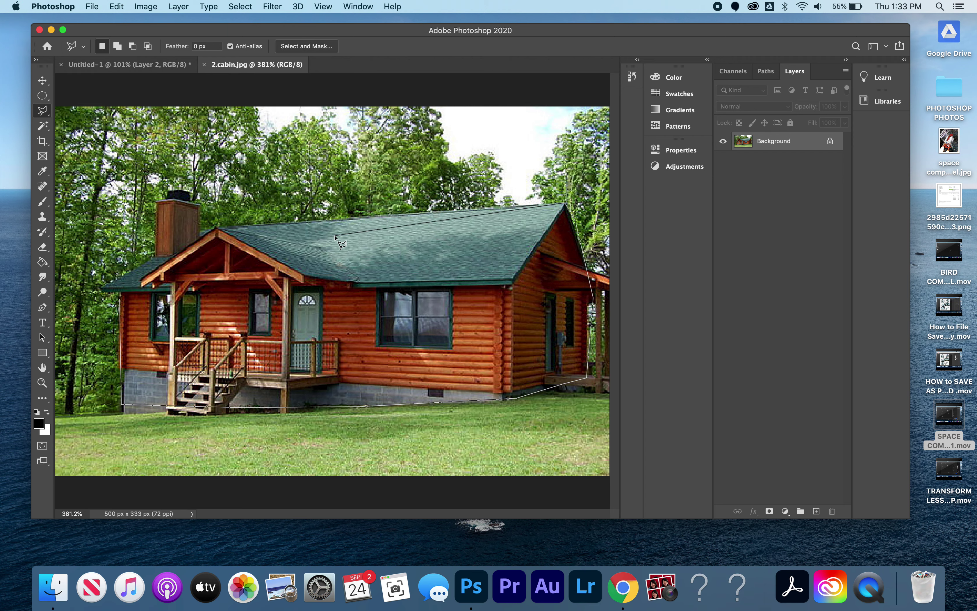
Continue the outline along the roof ridge and around the chimney, then close it around the cabin
left_click(207, 229)
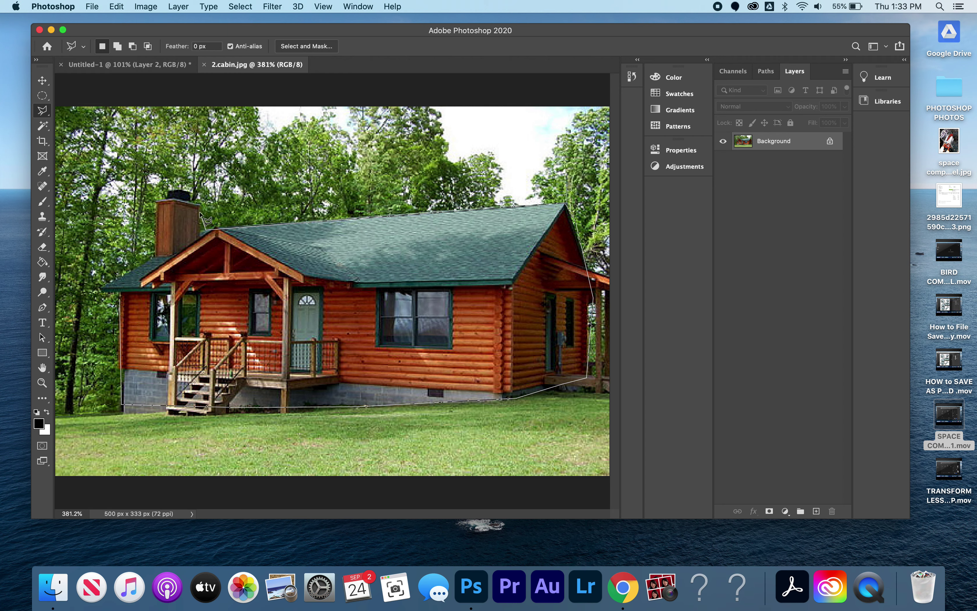
left_click(191, 195)
left_click(169, 189)
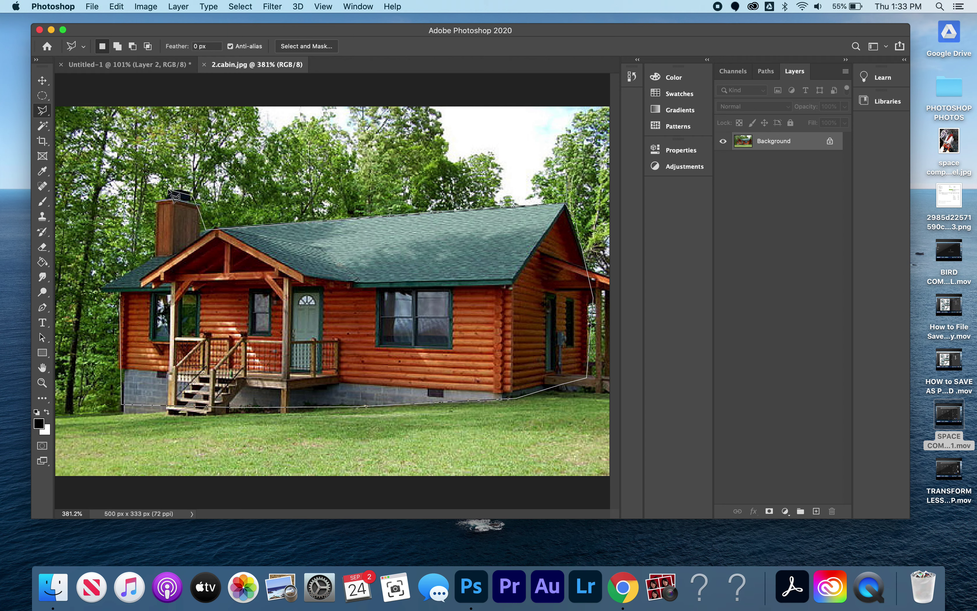
left_click(157, 218)
left_click(157, 253)
left_click(101, 287)
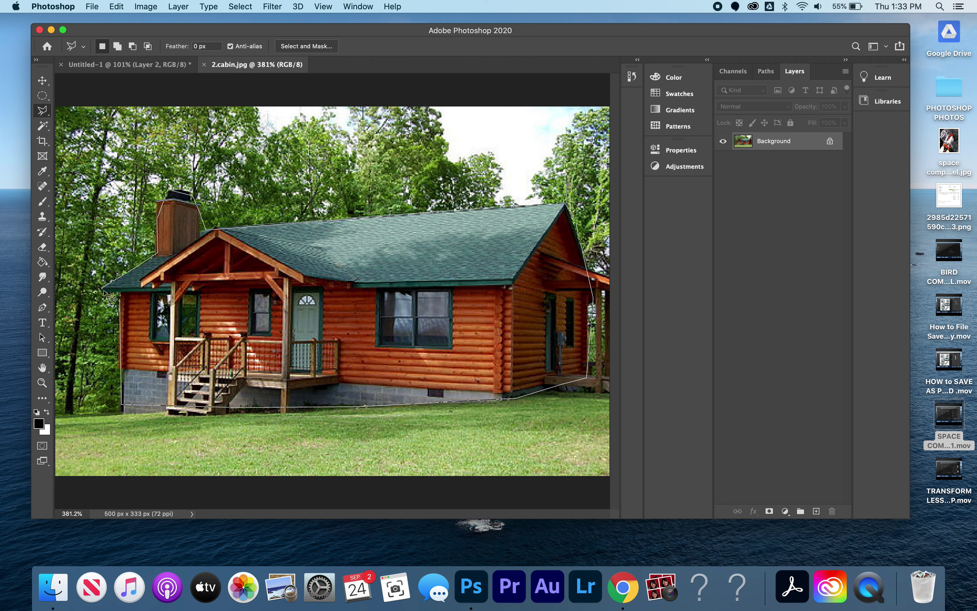
left_click(121, 294)
double_click(122, 310)
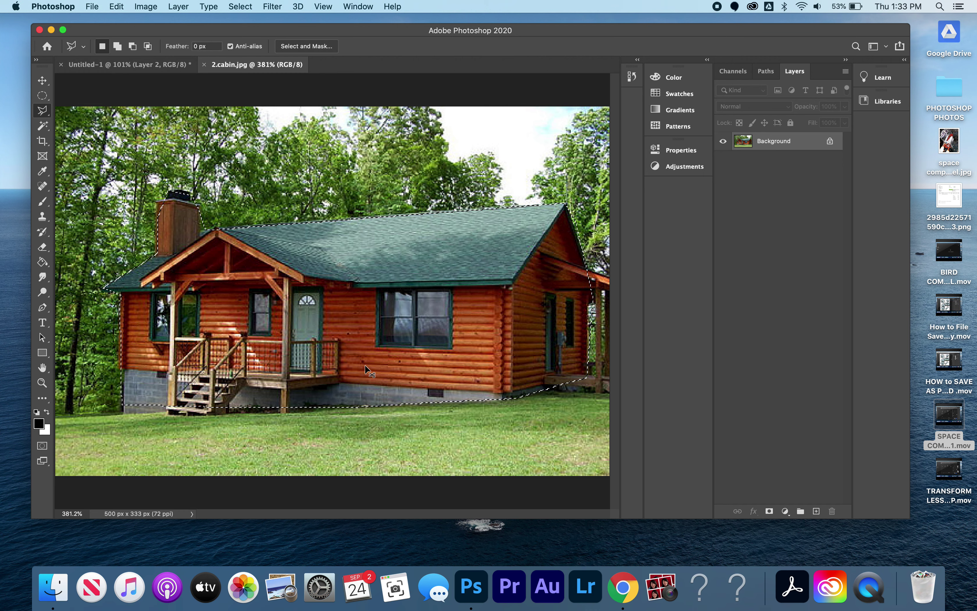
Paste the cabin into Untitled-1 as Layer 3 and drag it onto the right side of the field
key("super+w")
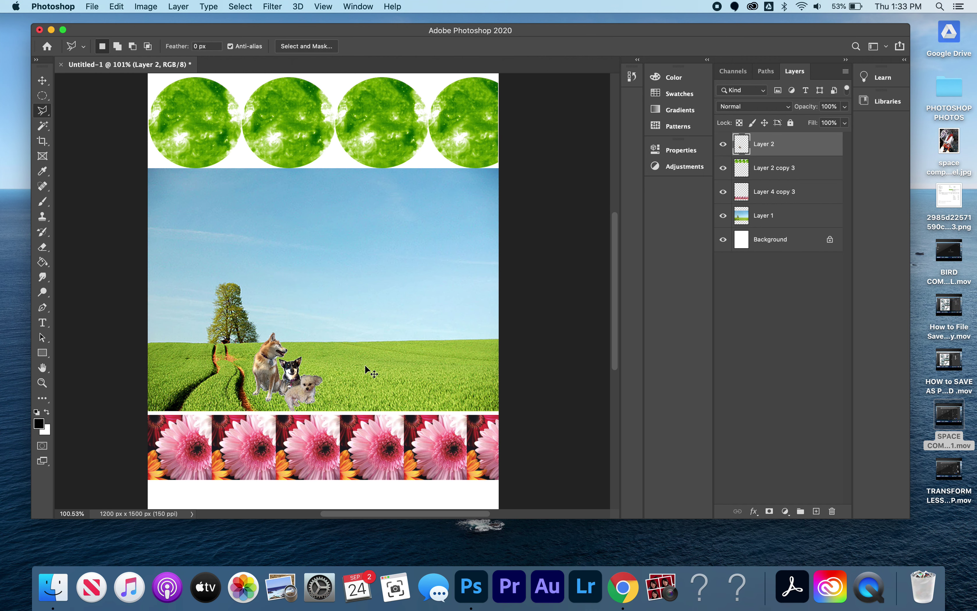
key("super+v")
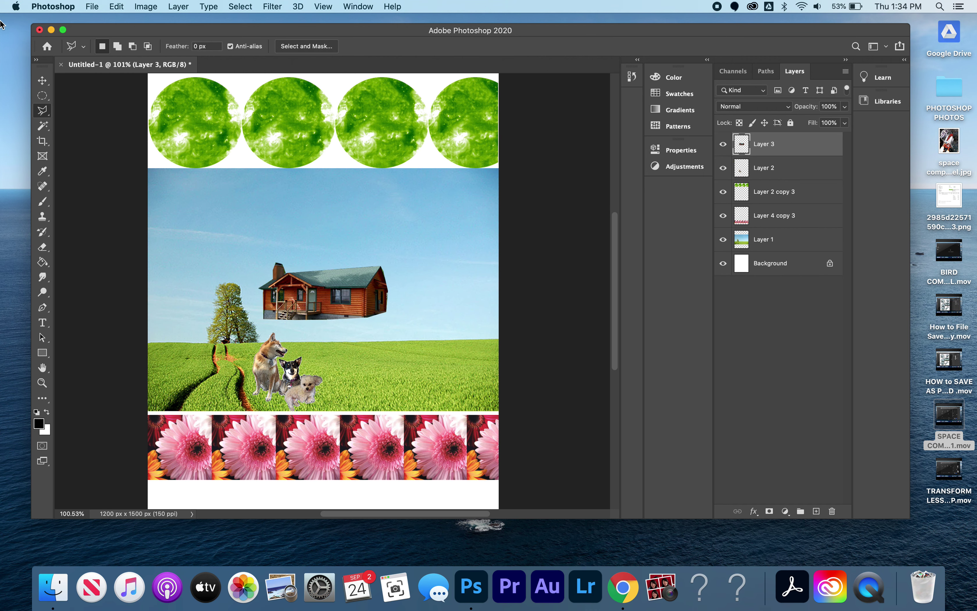
left_click(42, 80)
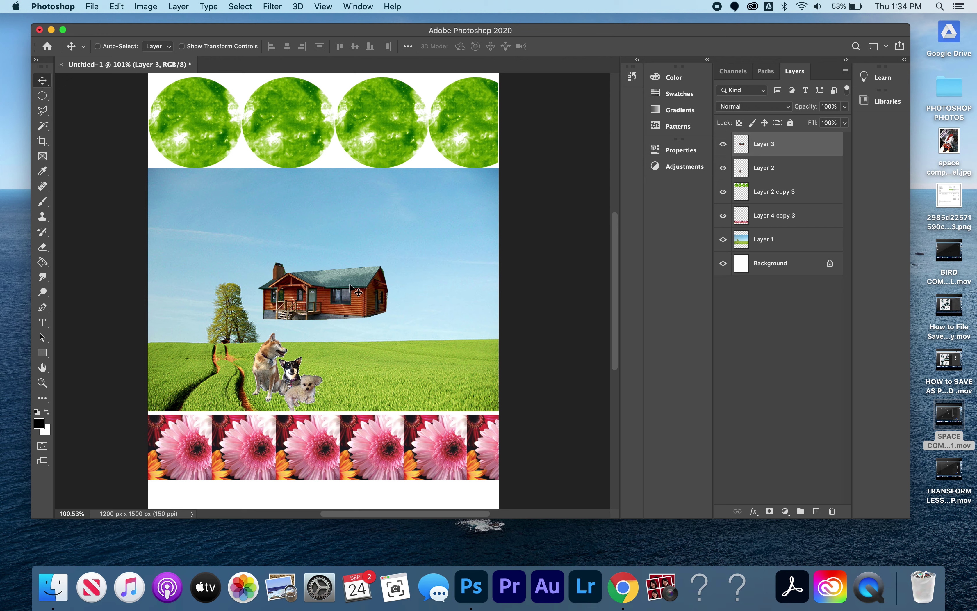
left_click_drag(352, 289, 434, 316)
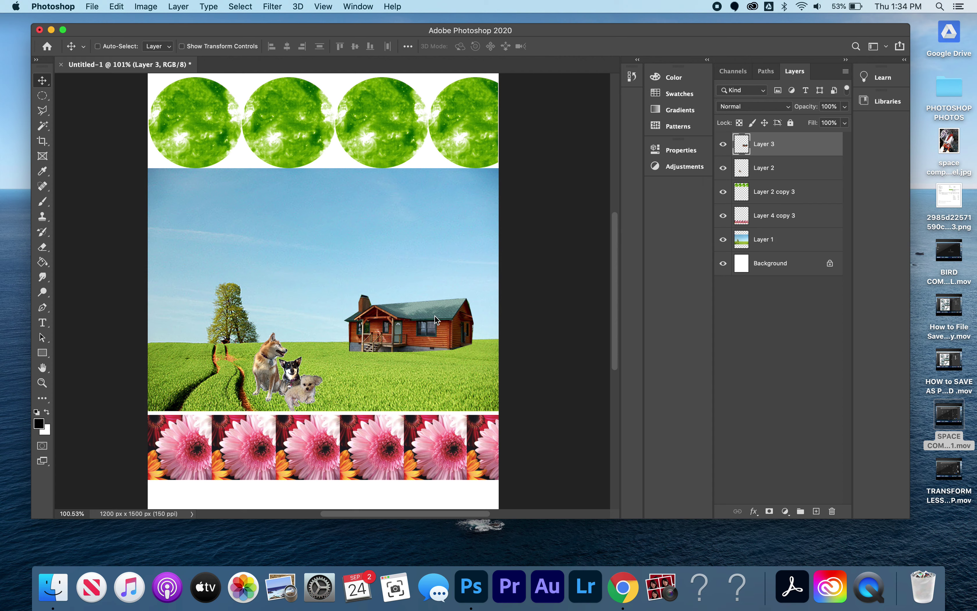
Open 3.catbreeds.jpg, fit it to the window, and select all the cats with the Magic Wand and an inverted selection
key("super+o")
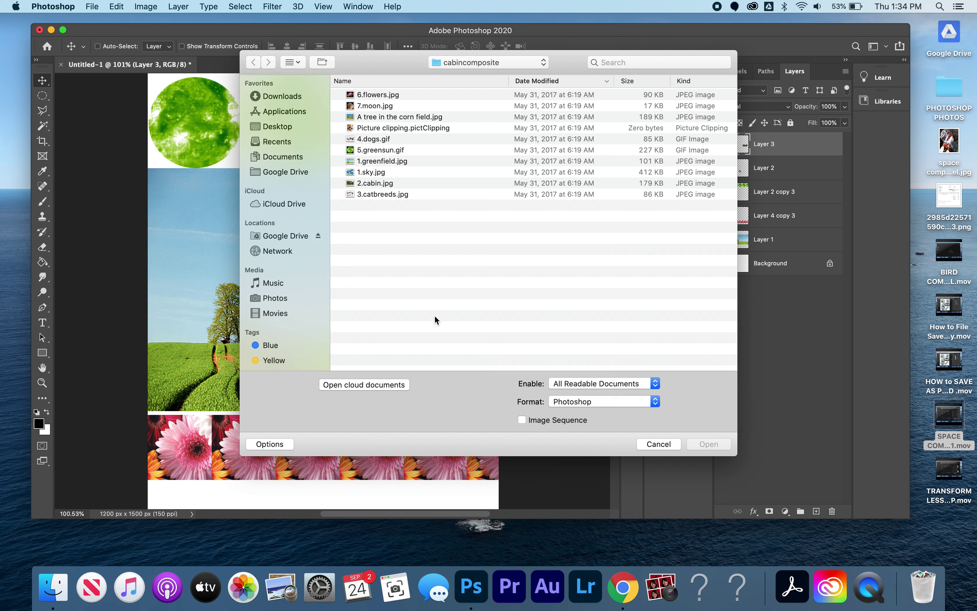
left_click(381, 195)
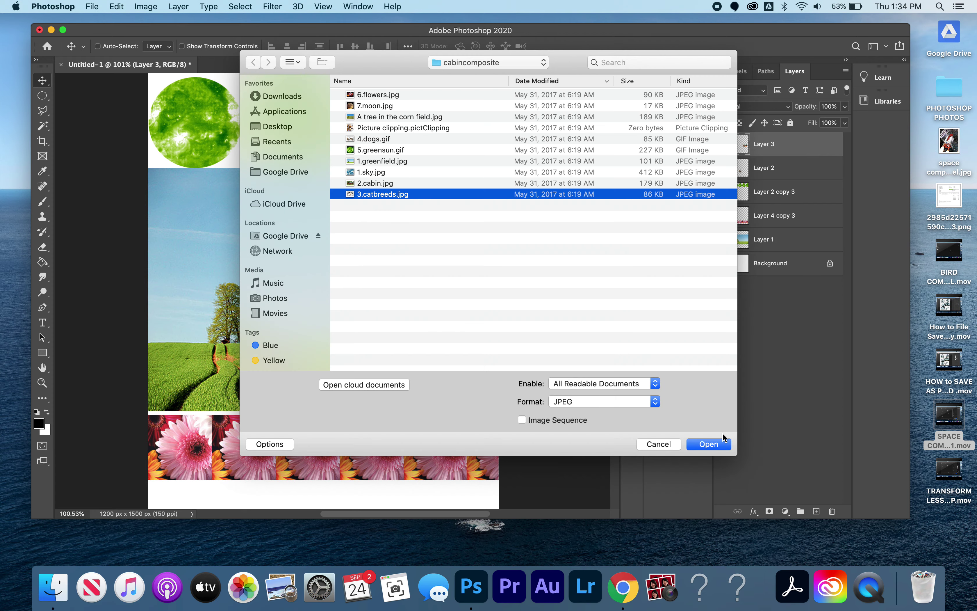
left_click(715, 444)
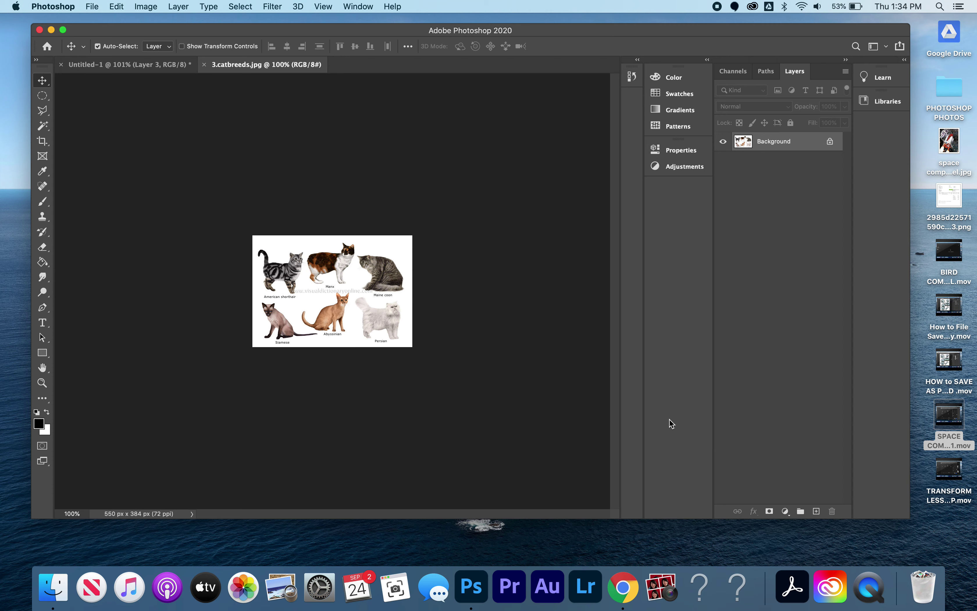
key("super+0")
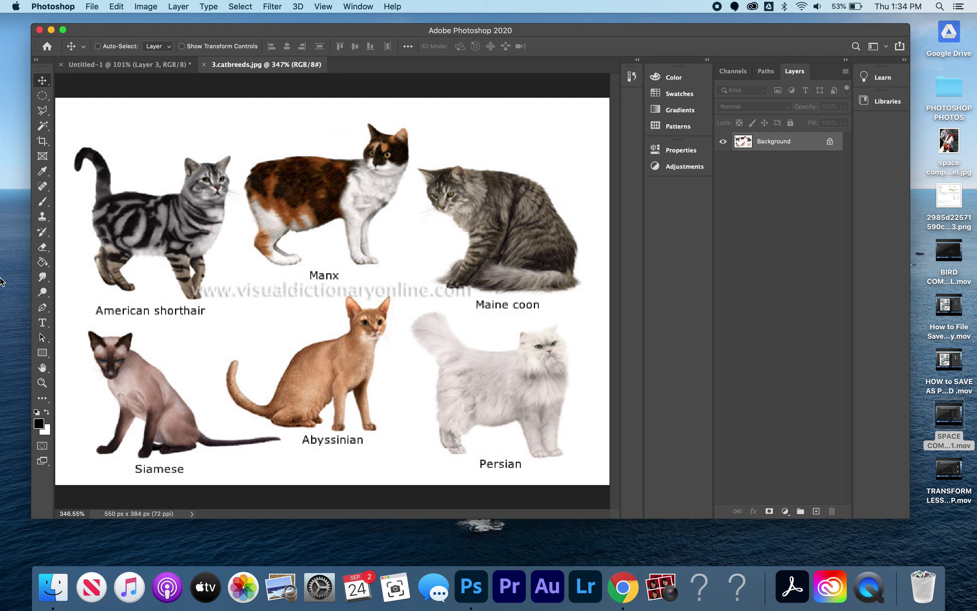
left_click_drag(43, 126, 100, 148)
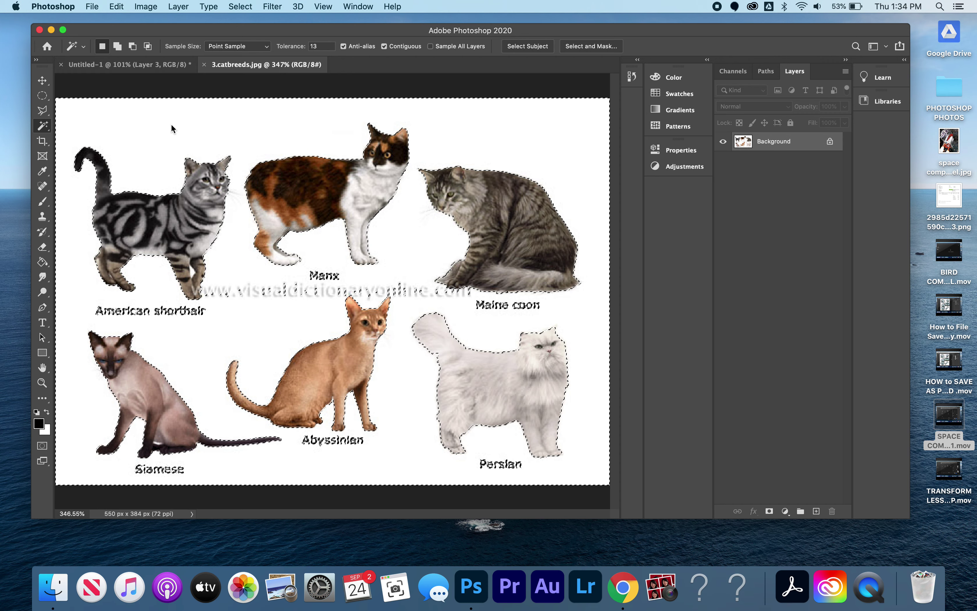
key("super+shift+i")
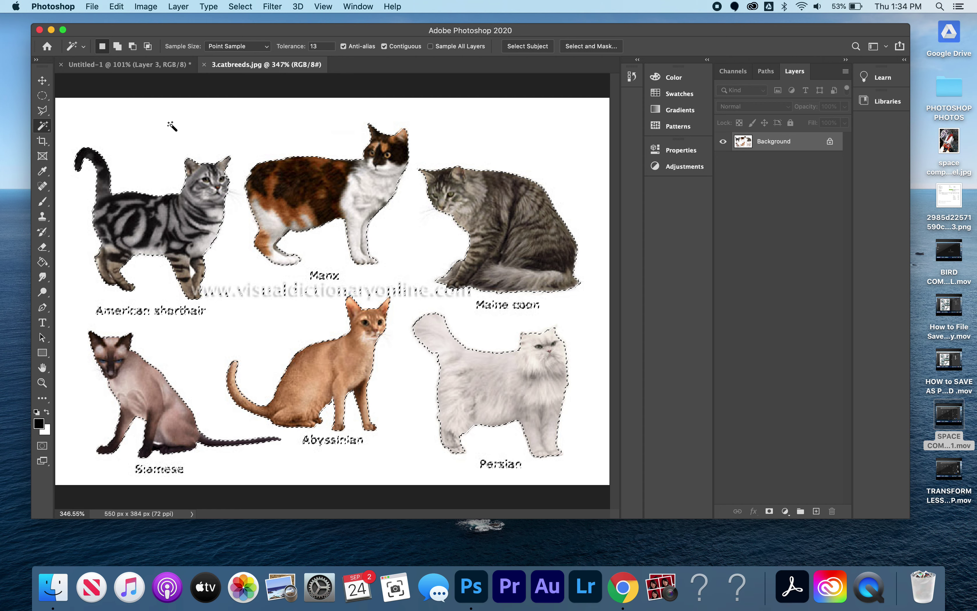
Paste the cats into the collage as Layer 4 and move them up into the sky
key("super+w")
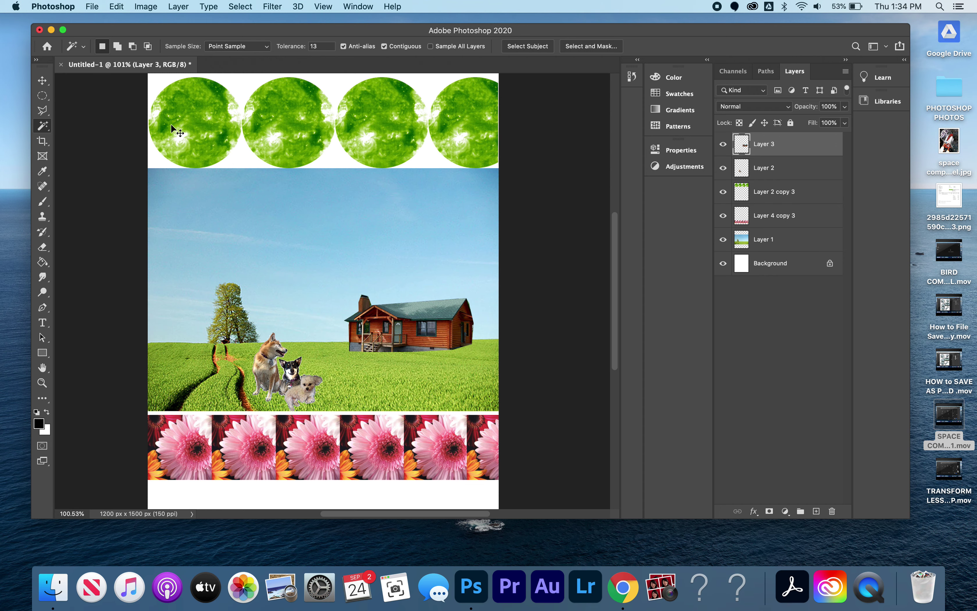
key("super+v")
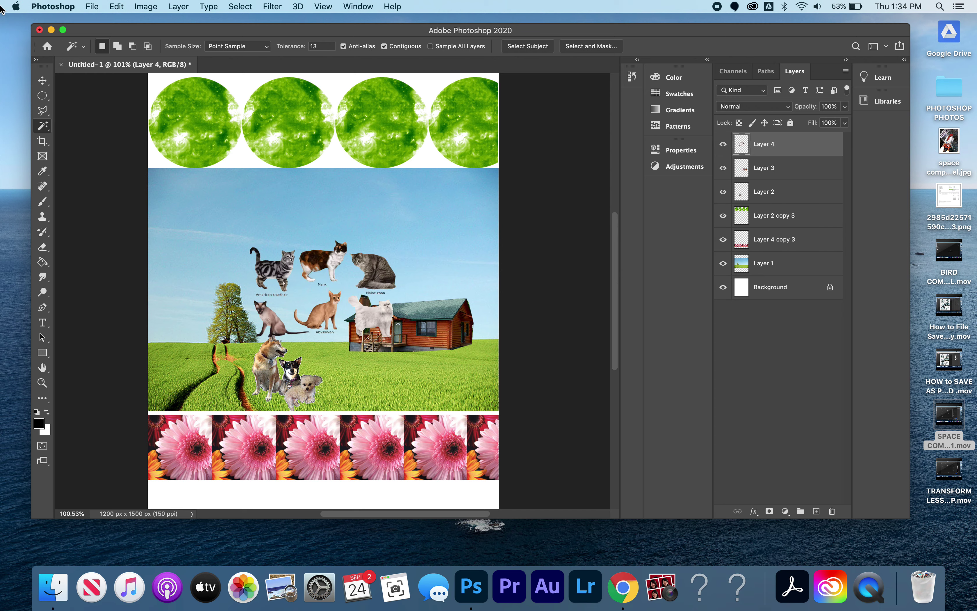
left_click(42, 80)
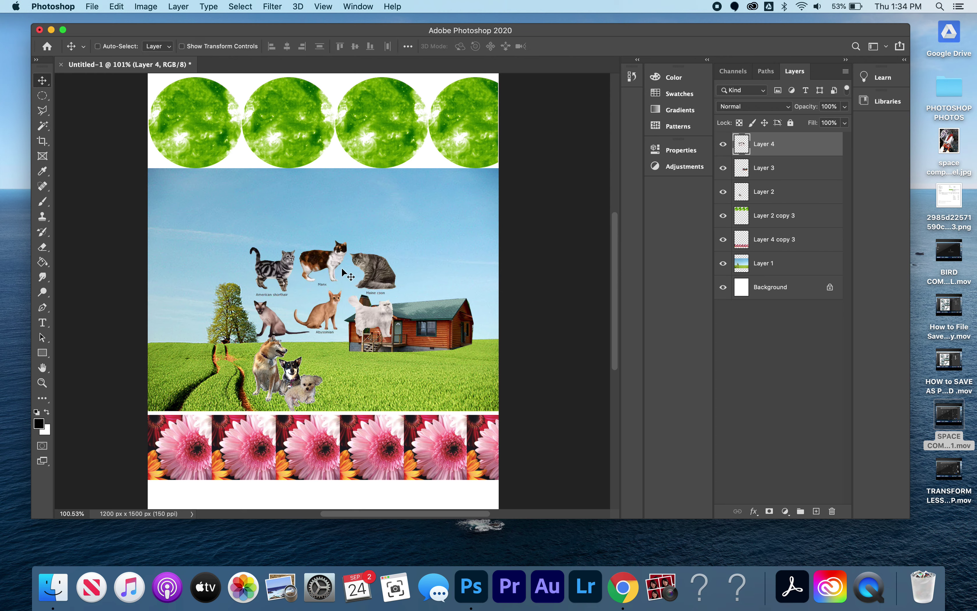
left_click_drag(347, 274, 346, 231)
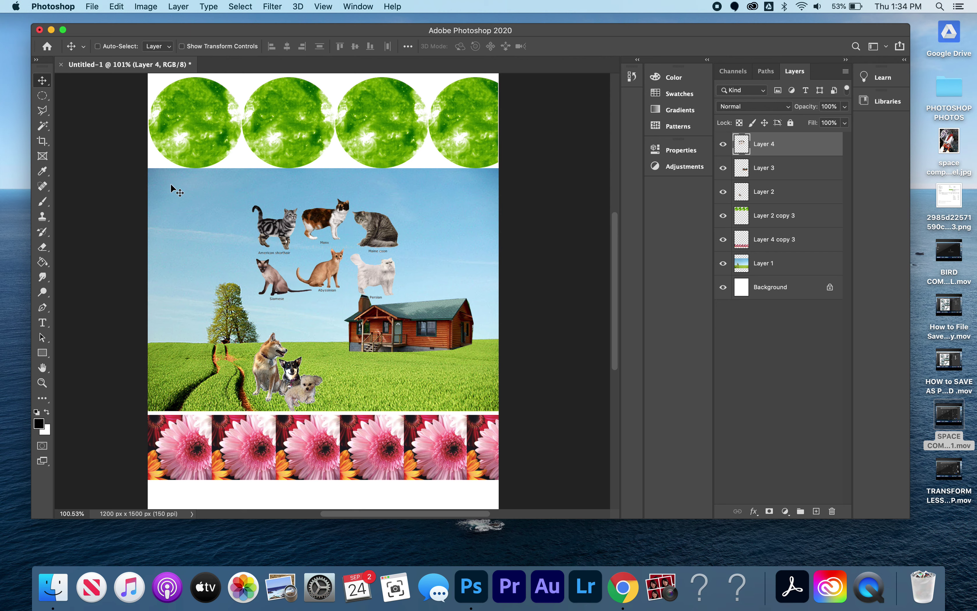
Draw a freehand Lasso outline around the American shorthair cat
left_click(42, 110)
left_click(72, 118)
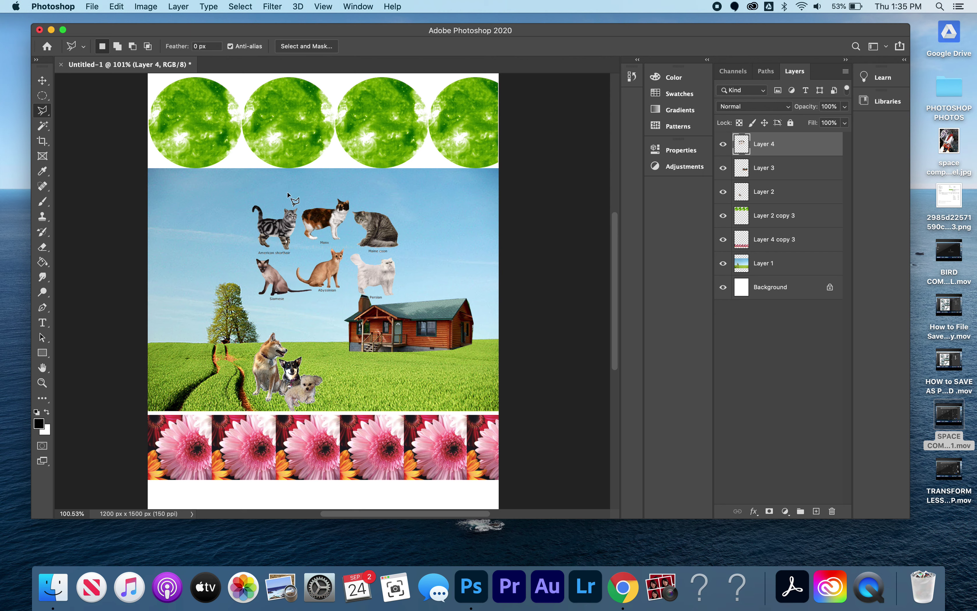
left_click_drag(42, 110, 70, 110)
mouse_move(296, 198)
left_mouse_down()
mouse_move(247, 194)
mouse_move(239, 228)
mouse_move(251, 248)
mouse_move(292, 251)
mouse_move(291, 198)
left_mouse_up()
Copy the American shorthair to a new layer and move it onto the grass right of the cabin
key("cmd+c")
key("cmd+v")
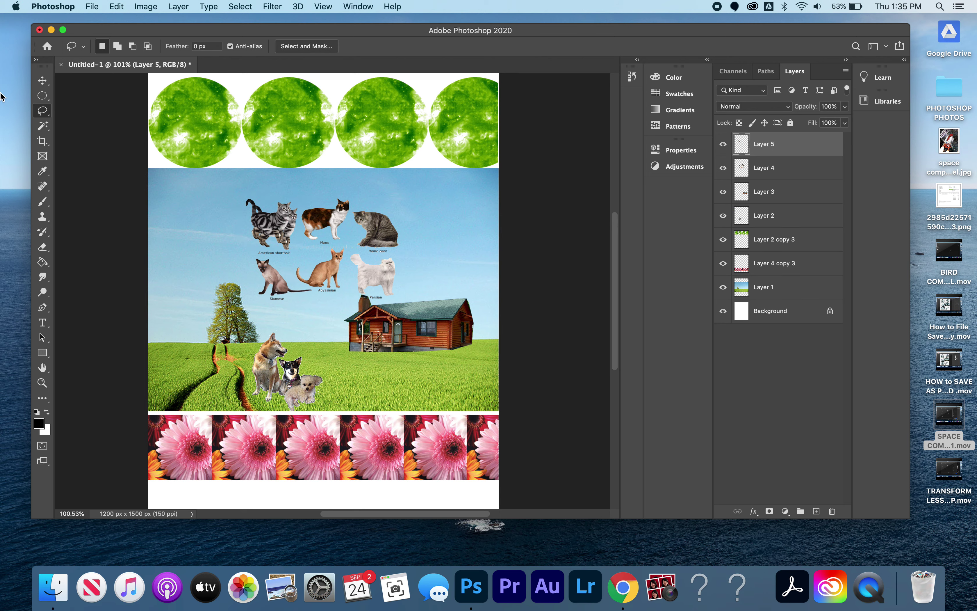
left_click(41, 81)
mouse_move(268, 225)
left_mouse_down()
mouse_move(316, 249)
mouse_move(399, 347)
mouse_move(453, 378)
left_mouse_up()
Compare the collage with Layer 4's group of cats hidden and shown, then delete Layer 4
left_click(775, 172)
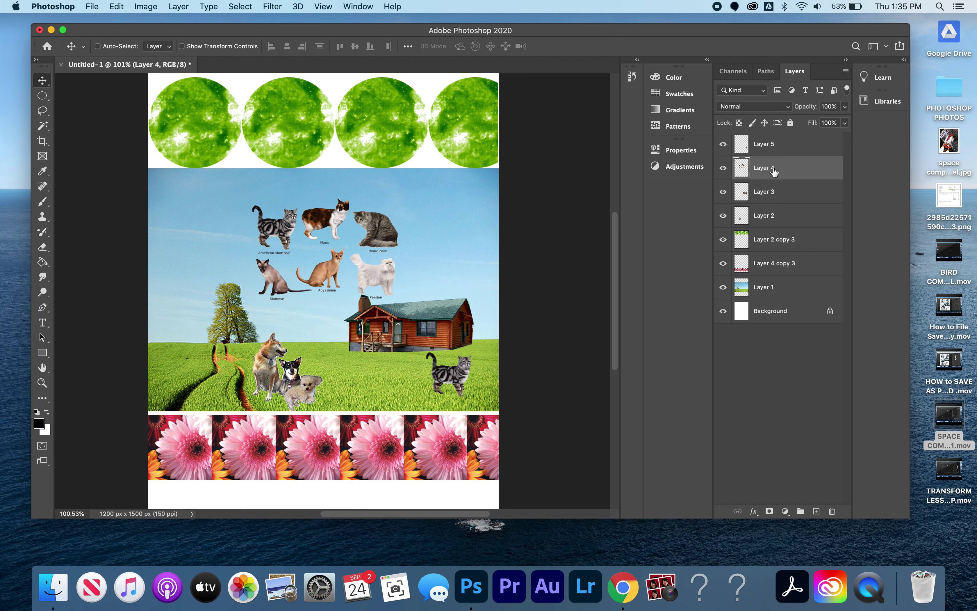
left_click(723, 169)
left_click(723, 169)
left_click(723, 170)
left_click(723, 169)
key("Delete")
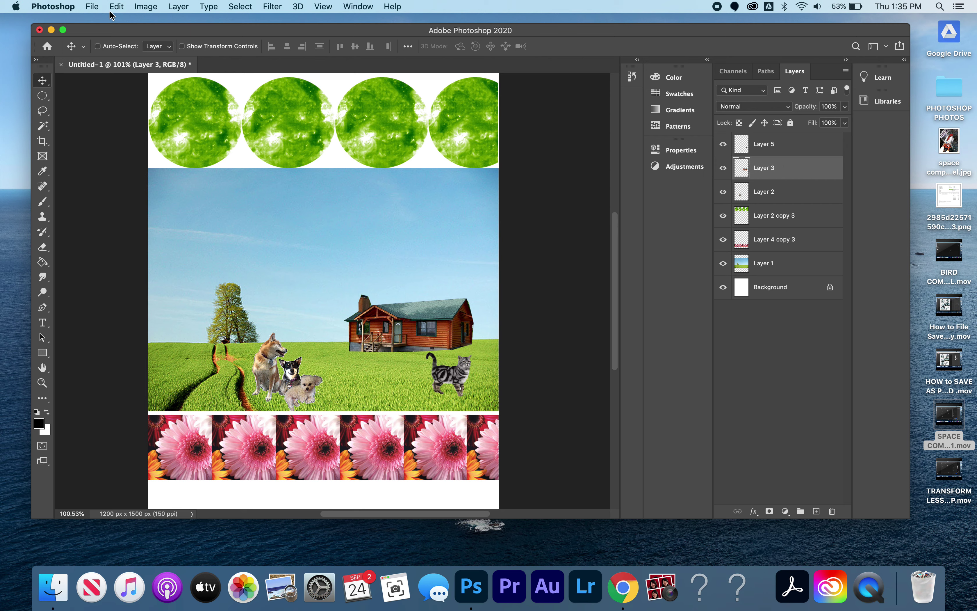
left_click(117, 7)
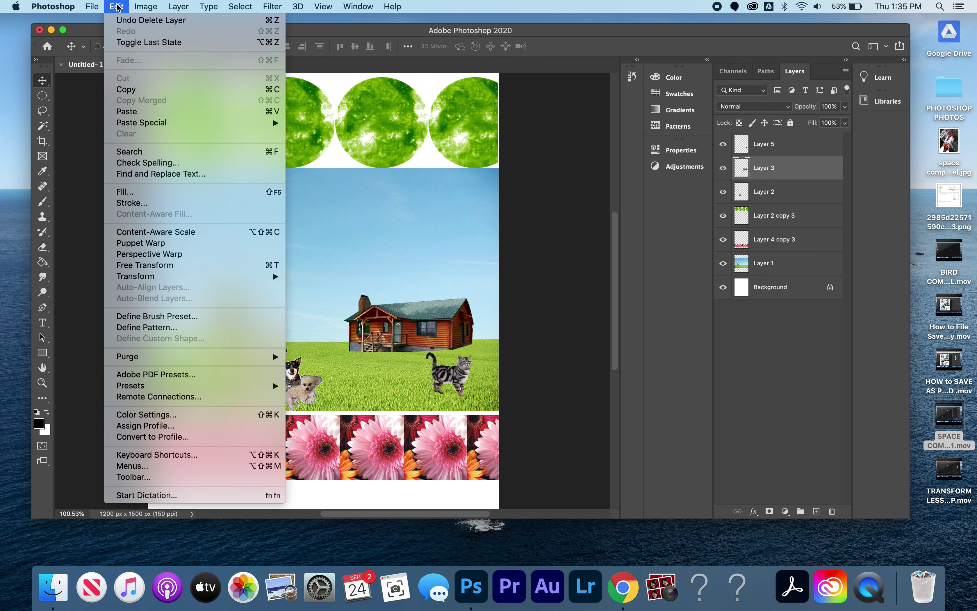
Undo the layer deletion to restore the cats and choose the standard Eraser
left_click(117, 20)
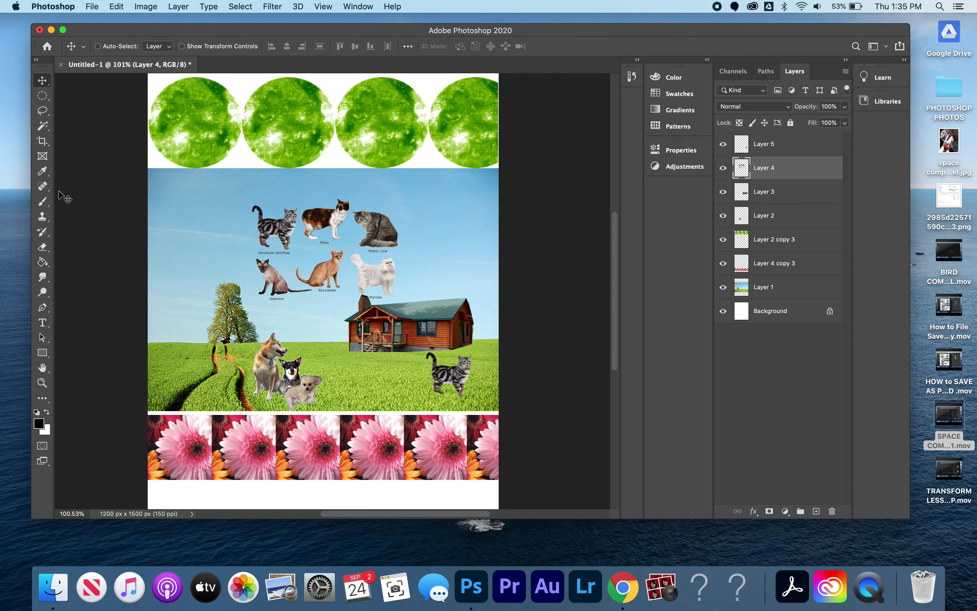
left_click(48, 250)
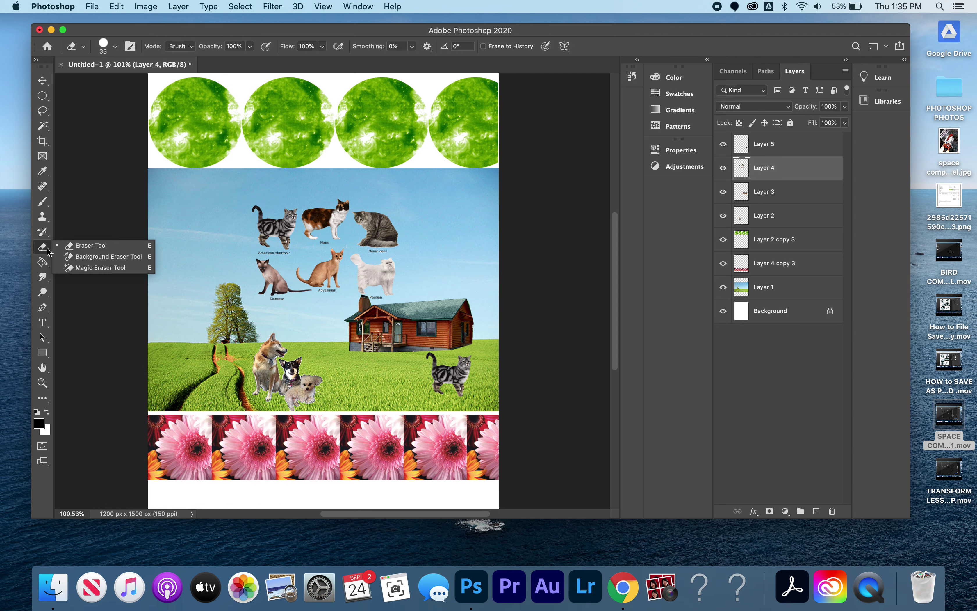
left_click(84, 243)
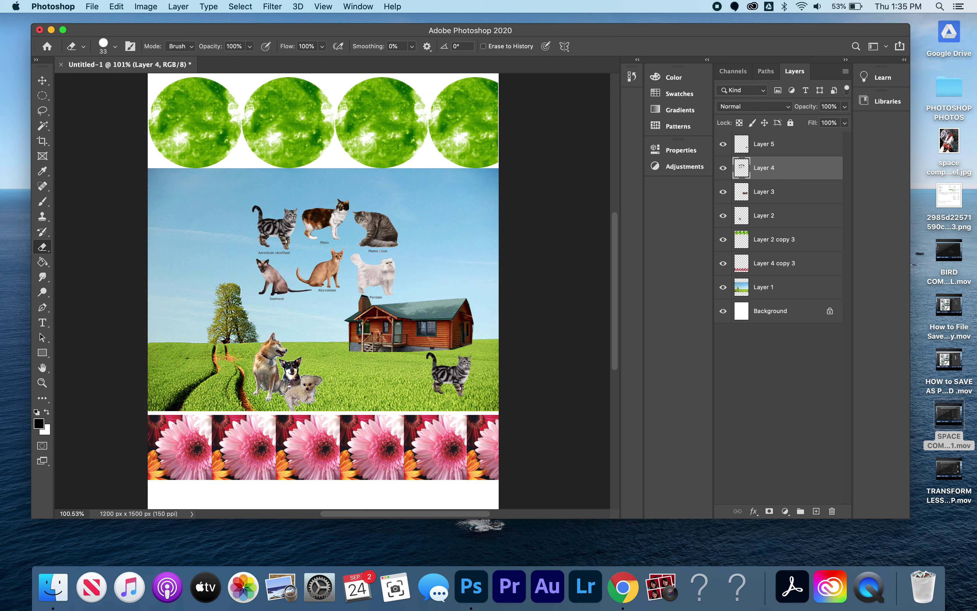
Erase every cat but the American shorthair with a 63 px eraser, then move it onto the left-edge grass
mouse_move(313, 216)
left_mouse_down()
mouse_move(307, 235)
mouse_move(329, 211)
left_mouse_up()
left_click(116, 47)
left_click_drag(113, 87, 122, 90)
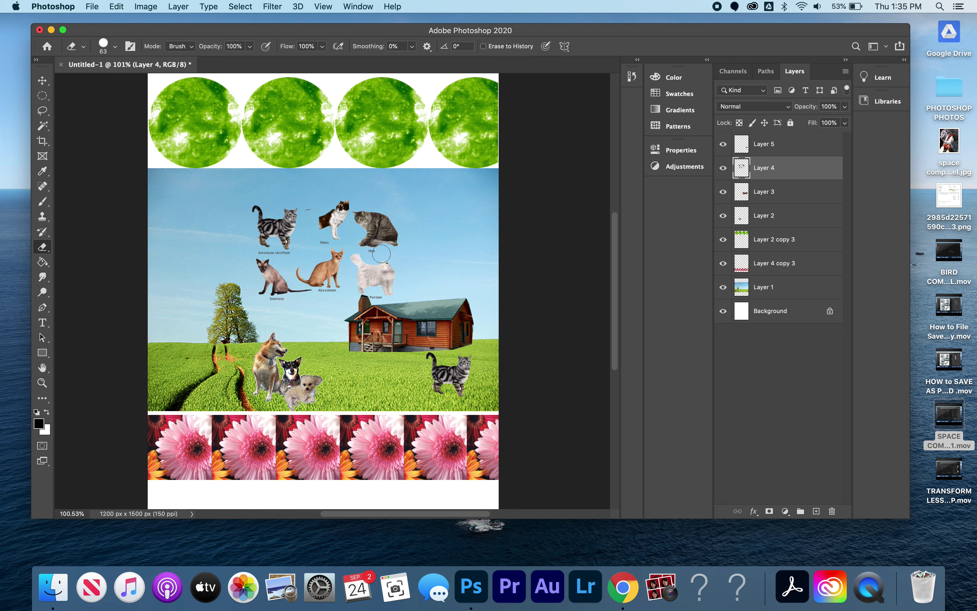
left_click(399, 261)
mouse_move(388, 263)
left_mouse_down()
mouse_move(392, 282)
mouse_move(382, 280)
mouse_move(390, 268)
mouse_move(361, 294)
mouse_move(372, 253)
mouse_move(368, 301)
mouse_move(337, 255)
mouse_move(369, 208)
mouse_move(355, 259)
mouse_move(378, 243)
mouse_move(376, 223)
mouse_move(397, 223)
mouse_move(404, 253)
mouse_move(388, 229)
mouse_move(342, 207)
mouse_move(313, 212)
mouse_move(344, 221)
mouse_move(311, 237)
mouse_move(353, 204)
mouse_move(398, 253)
mouse_move(291, 277)
mouse_move(344, 285)
mouse_move(329, 273)
mouse_move(323, 288)
mouse_move(280, 301)
mouse_move(255, 286)
mouse_move(284, 283)
mouse_move(258, 280)
mouse_move(251, 268)
mouse_move(279, 273)
mouse_move(262, 259)
mouse_move(324, 259)
left_mouse_up()
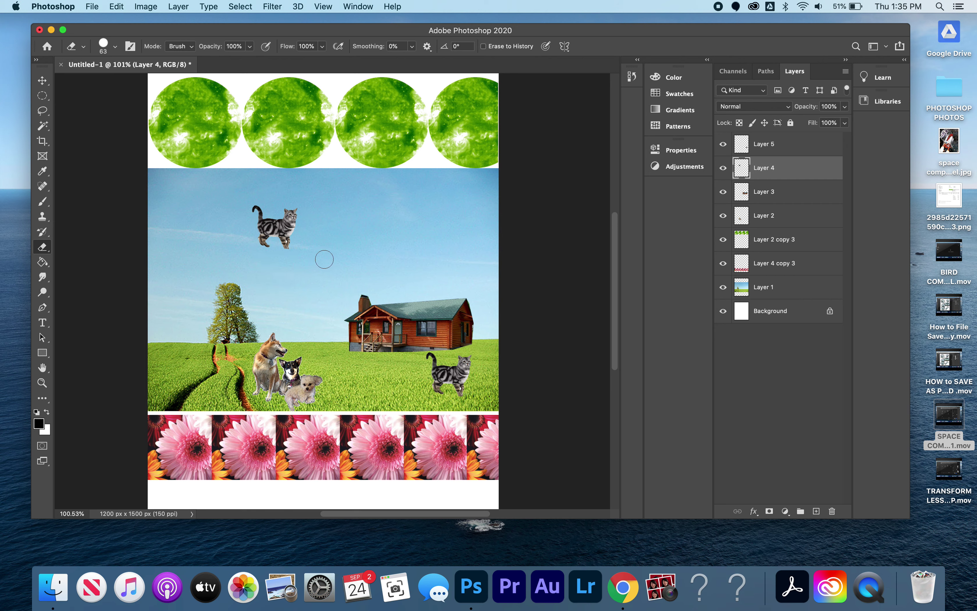
left_click(42, 80)
left_click_drag(276, 222, 173, 340)
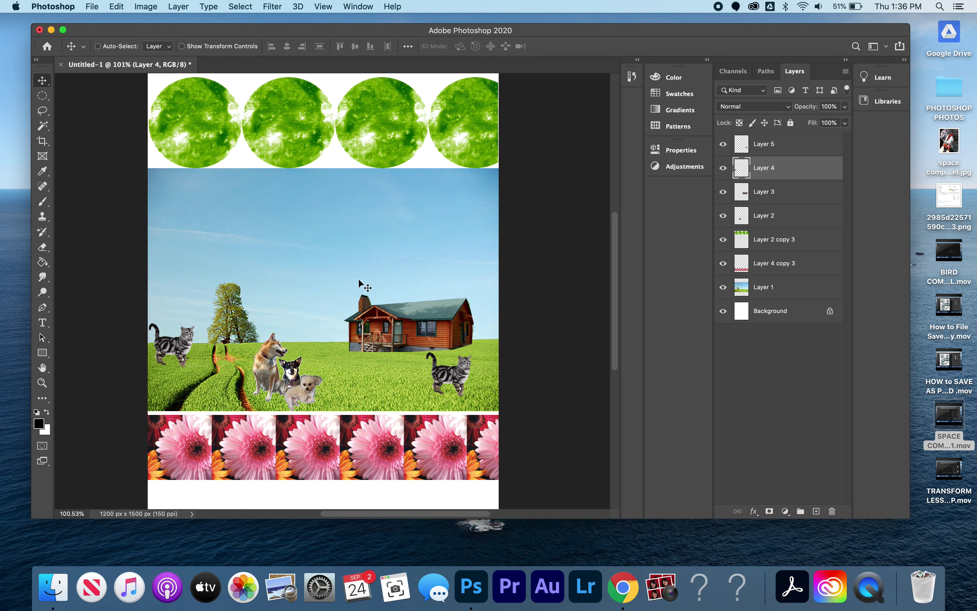
Flatten the image and name the Save As file 'Cabin Composite' plus the author's surname
key("super+shift+e")
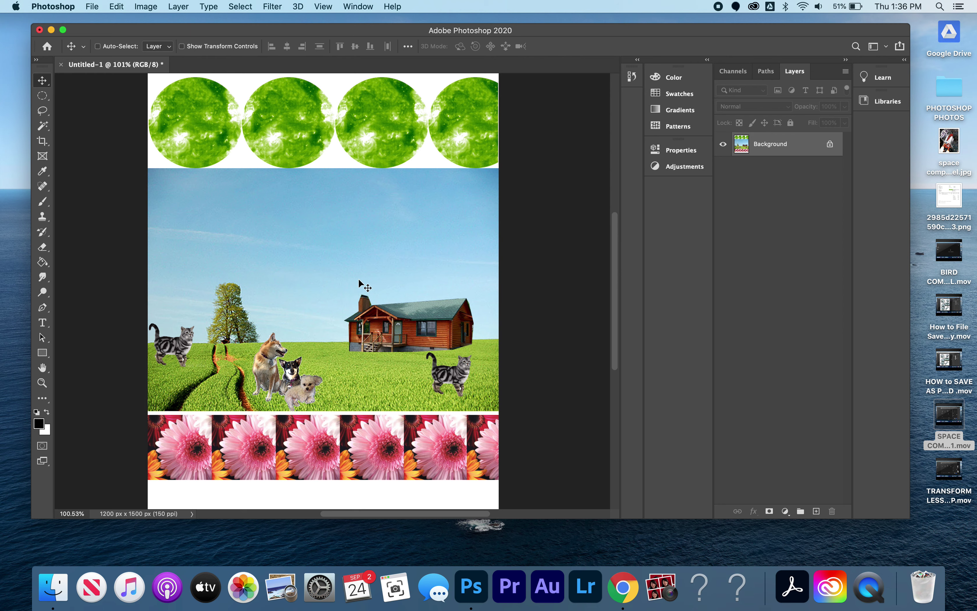
left_click(94, 7)
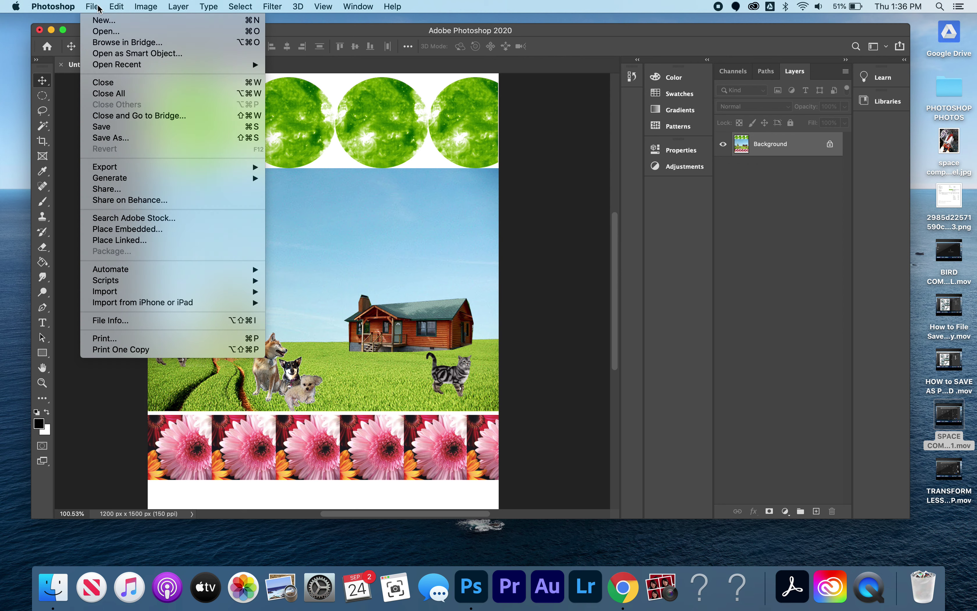
left_click(111, 142)
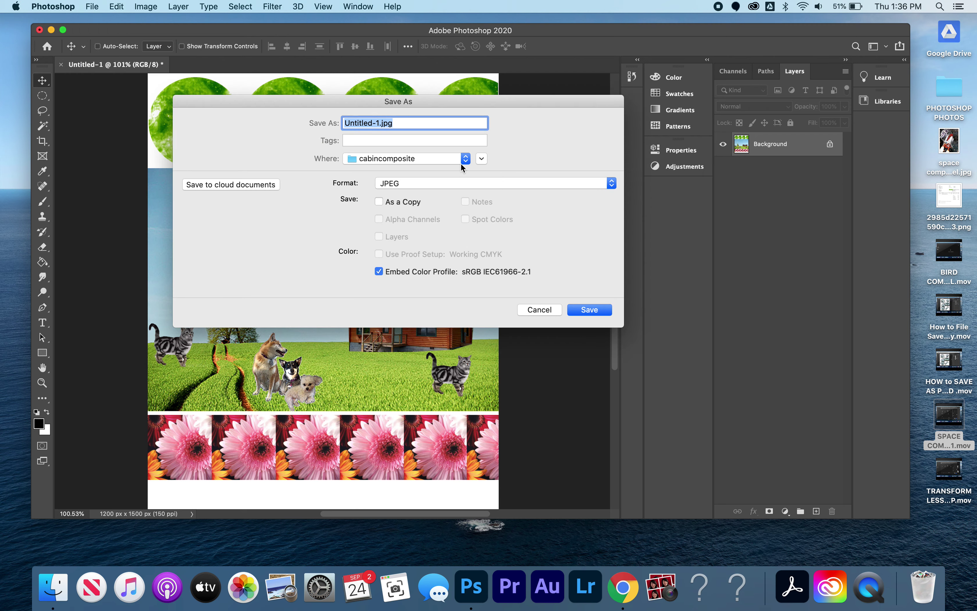
type("Cabin Composti")
key("BackSpace")
key("BackSpace")
key("BackSpace")
type("site Lengyel")
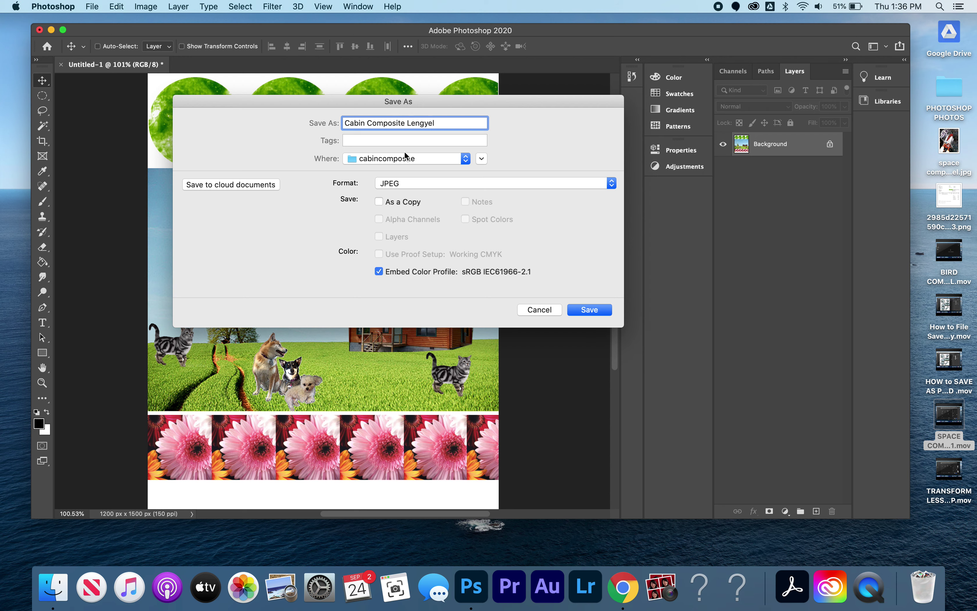
Save it to the Desktop as a High-quality JPEG
left_click(398, 157)
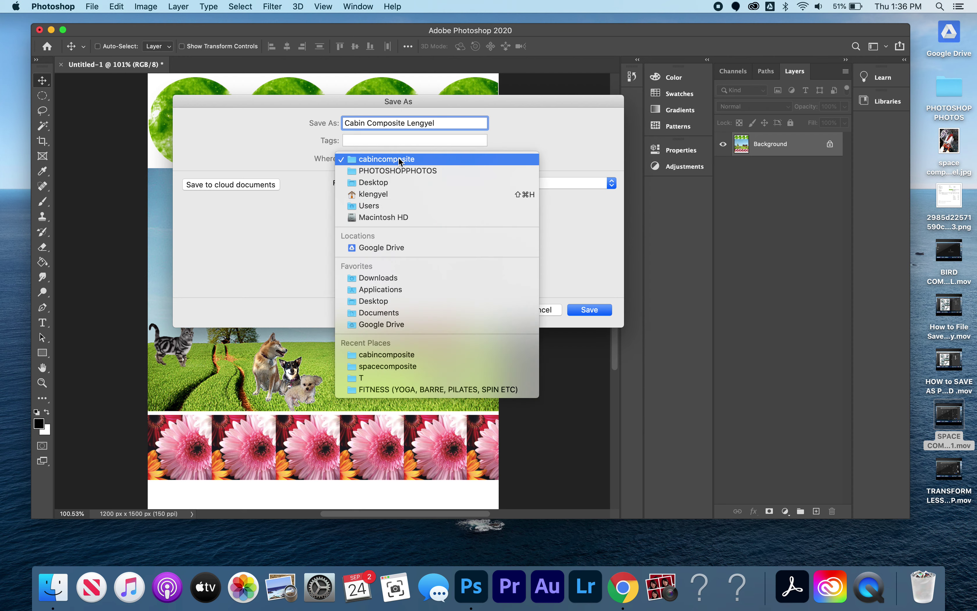
left_click(390, 182)
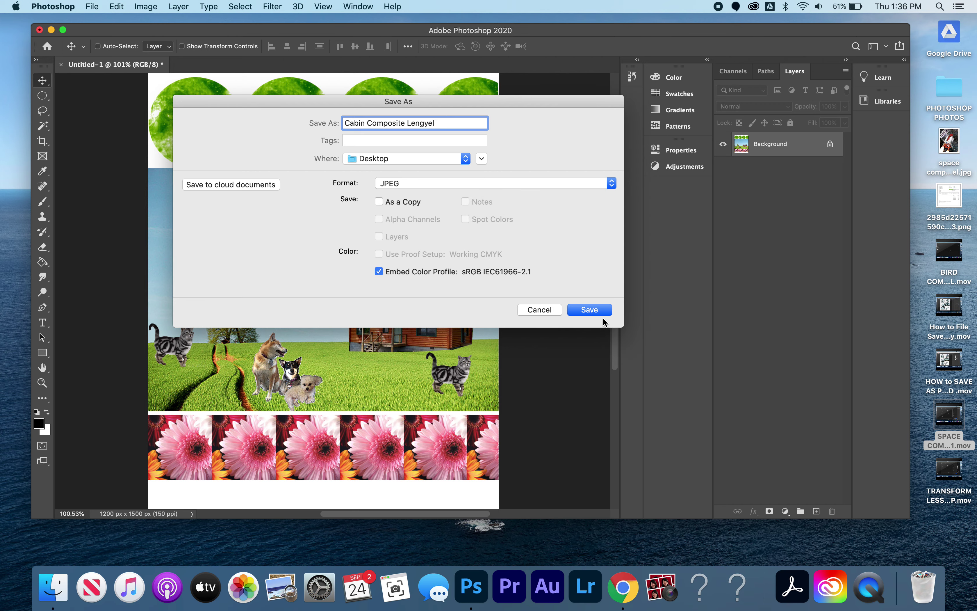
left_click(589, 309)
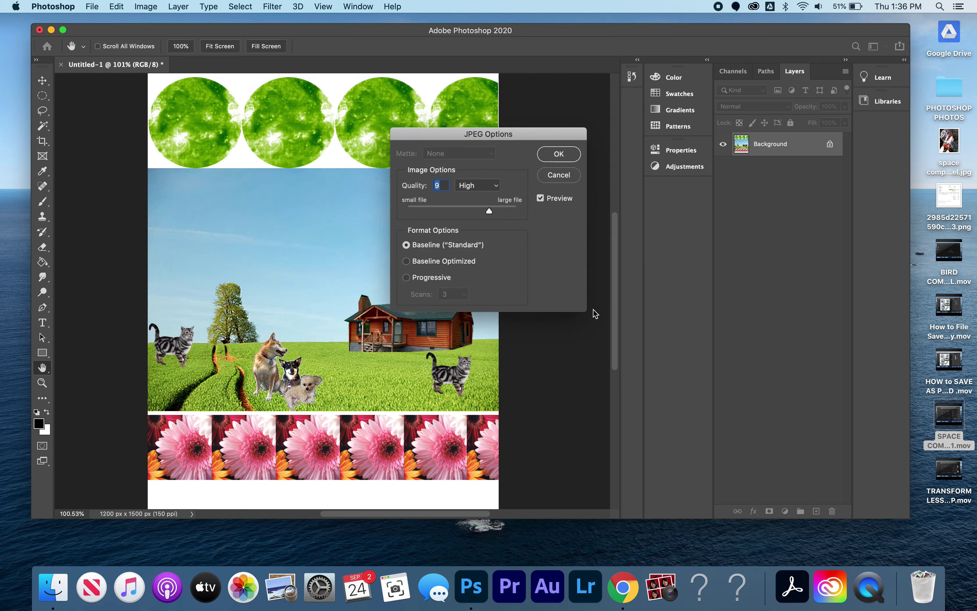
left_click(559, 157)
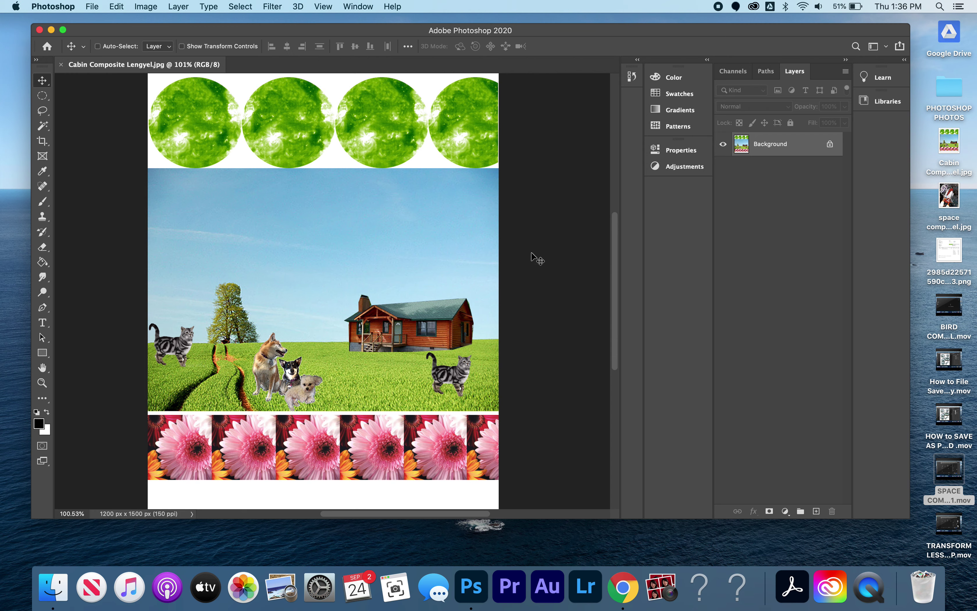